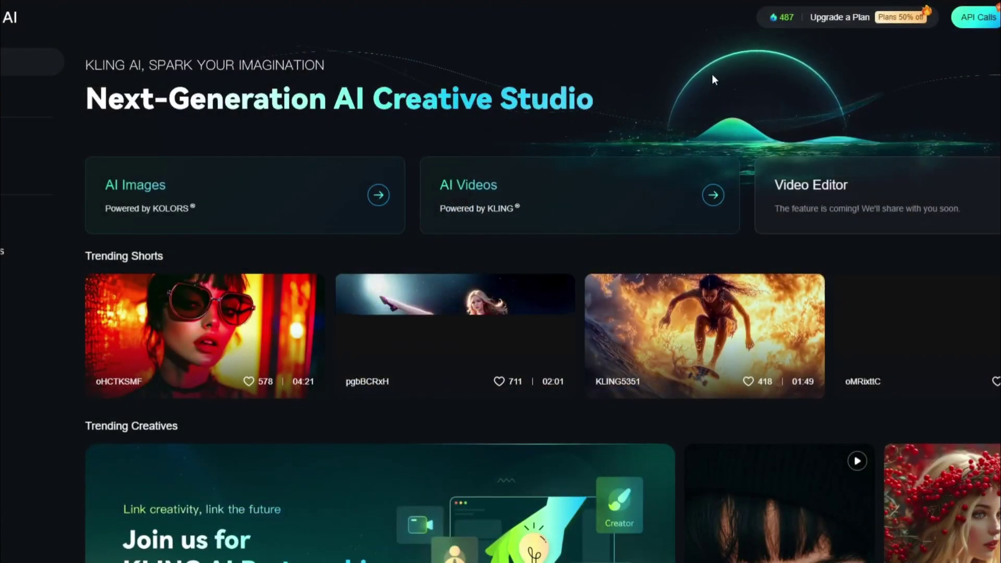
Open Kling AI's Upgrade a Plan dialog comparing the Standard, Pro and Premier subscriptions
click(866, 16)
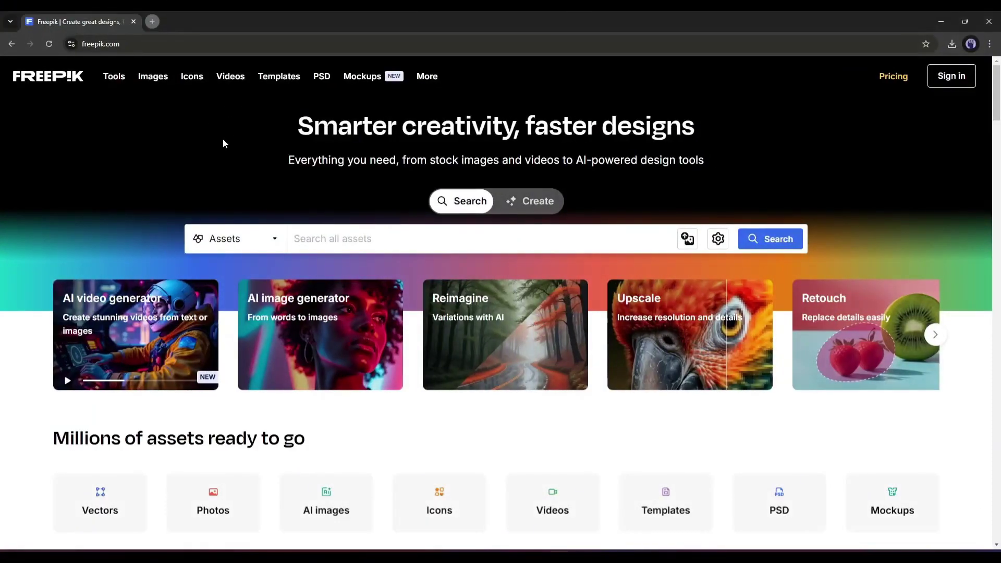
Browse the Freepik home page, then look through the AI-generated images page
scroll(176, 237, down, 4)
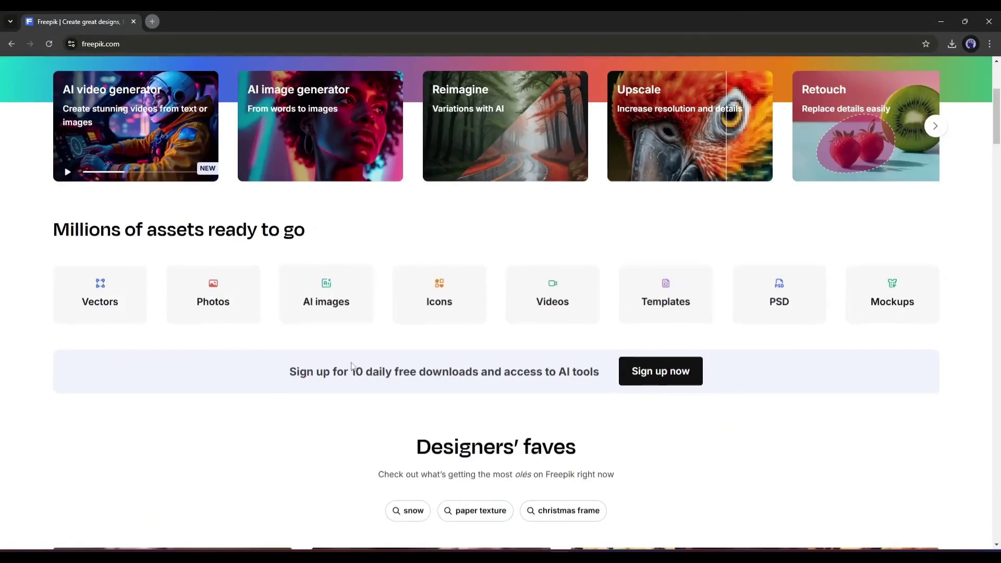
scroll(354, 366, down, 15)
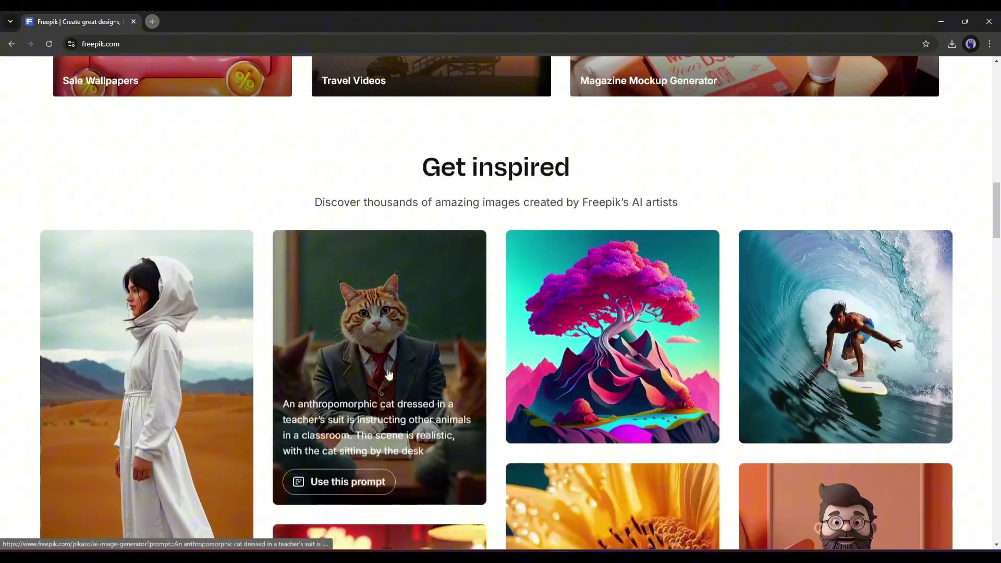
scroll(432, 385, down, 9)
scroll(775, 410, up, 20)
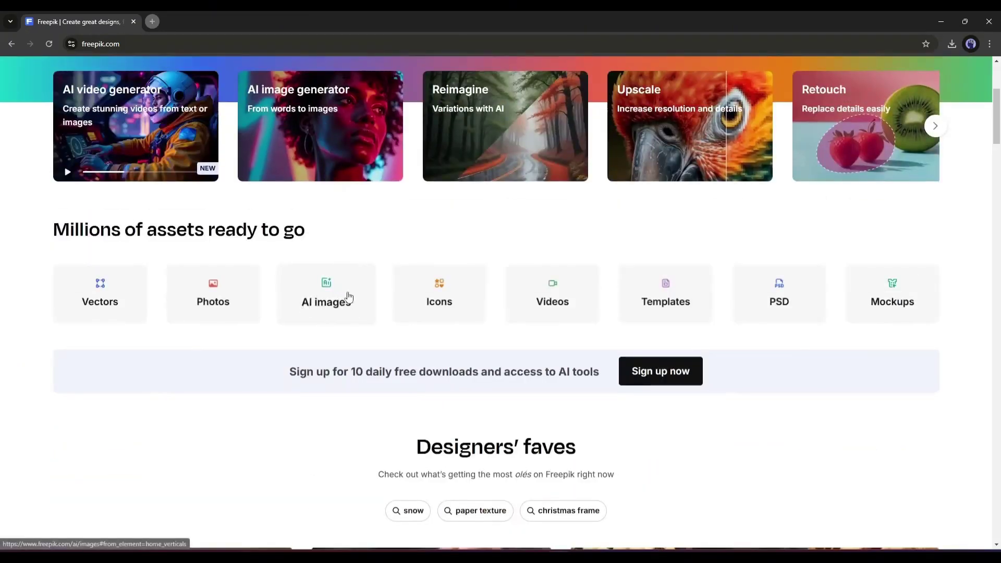
click(349, 297)
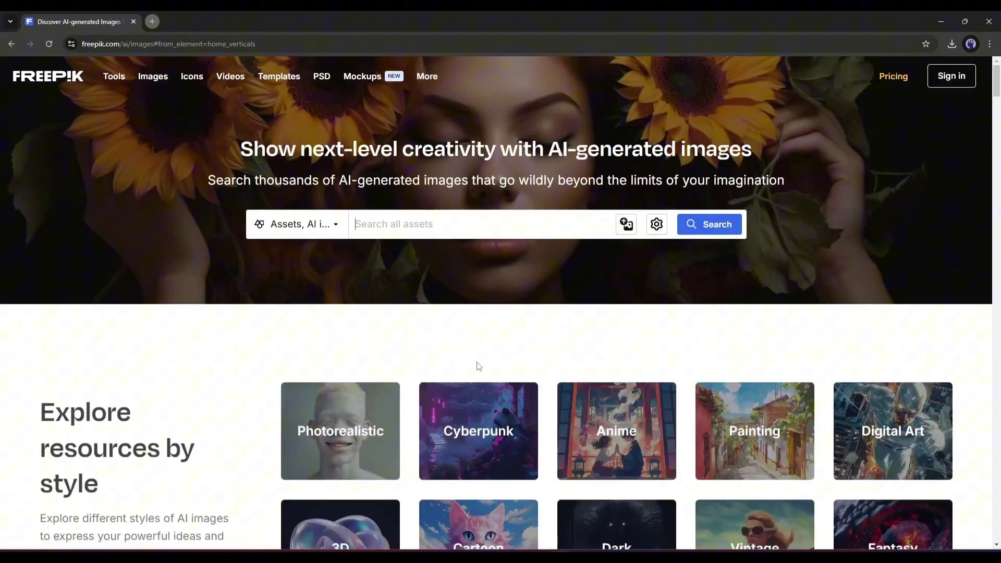
scroll(555, 358, down, 4)
scroll(581, 362, up, 5)
Return to the Freepik home page and sign in with the saved Google account
click(71, 82)
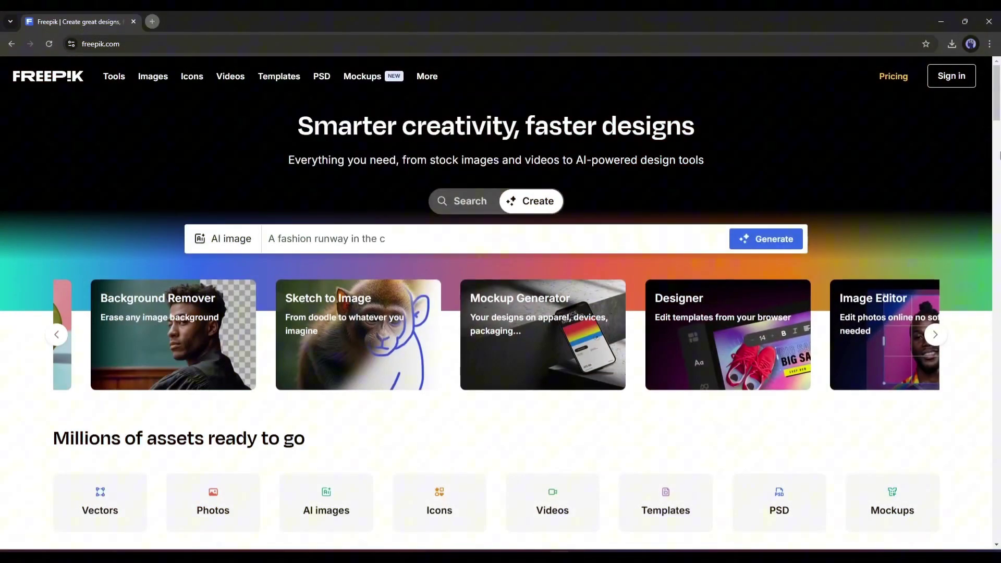
click(952, 77)
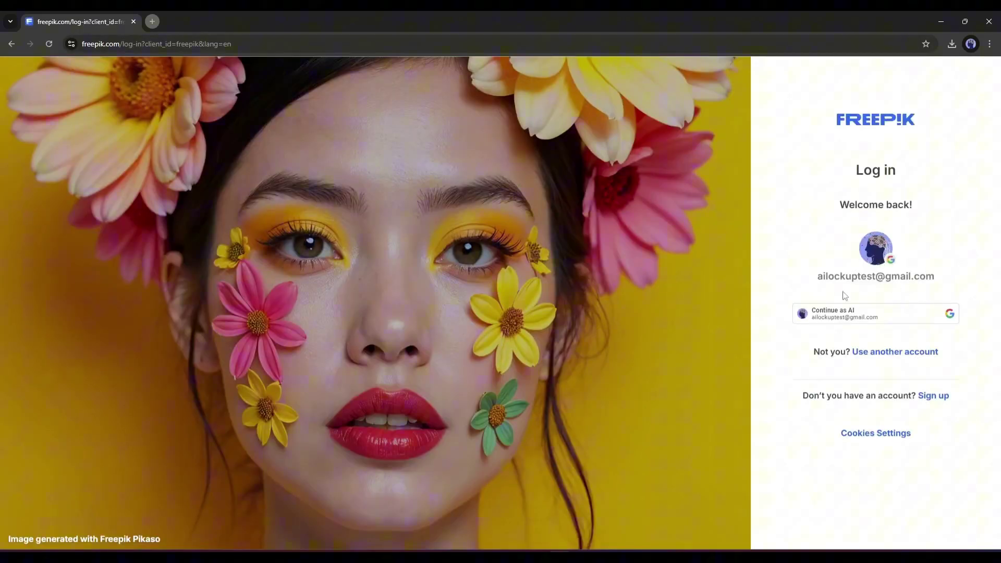
click(833, 306)
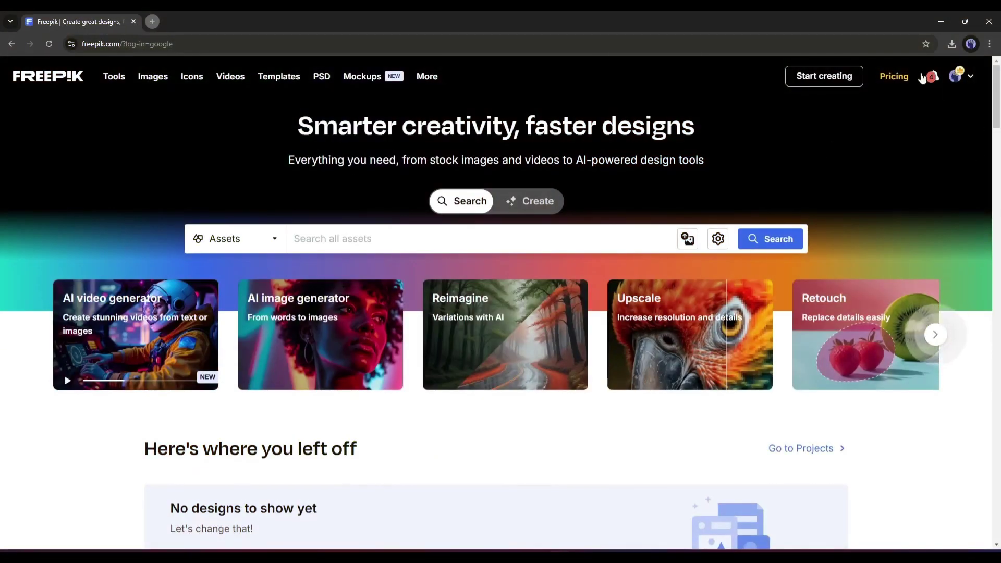
Review Pricing, highlighting Essential 4,08, Premium 9,58 and Premium+ 22,67 USD/month
click(894, 78)
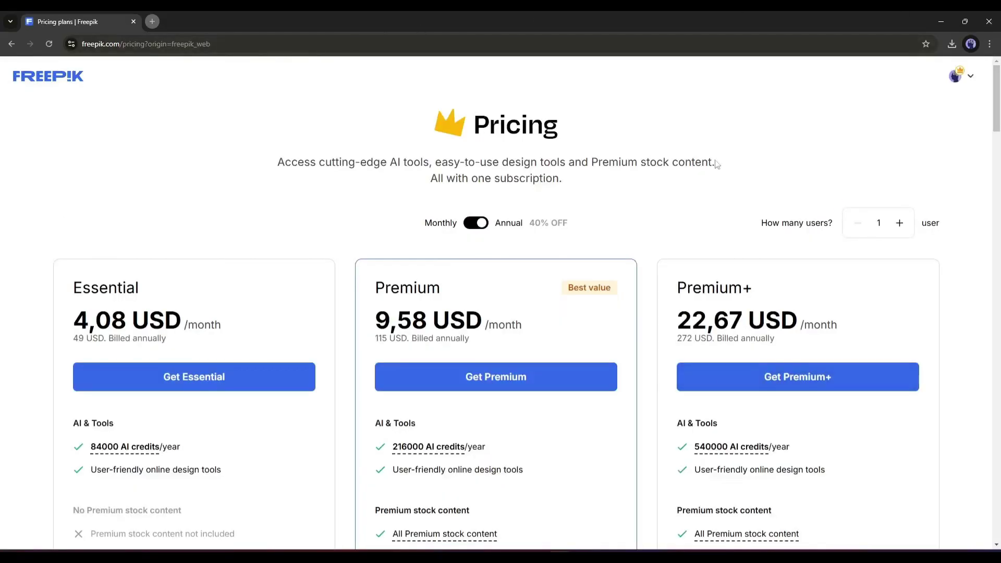
scroll(473, 272, down, 3)
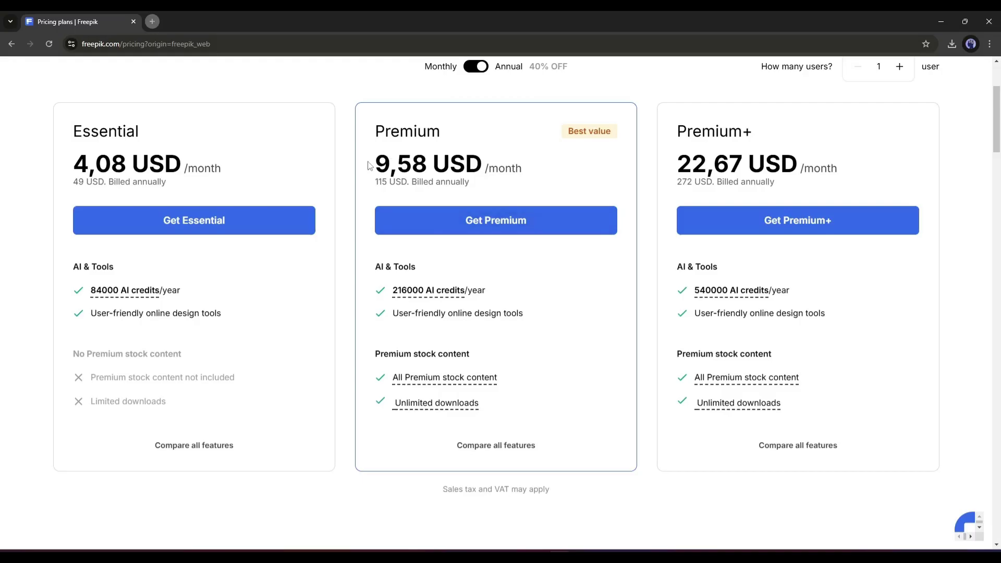
drag(379, 166, 517, 168)
click(735, 169)
drag(669, 172, 801, 168)
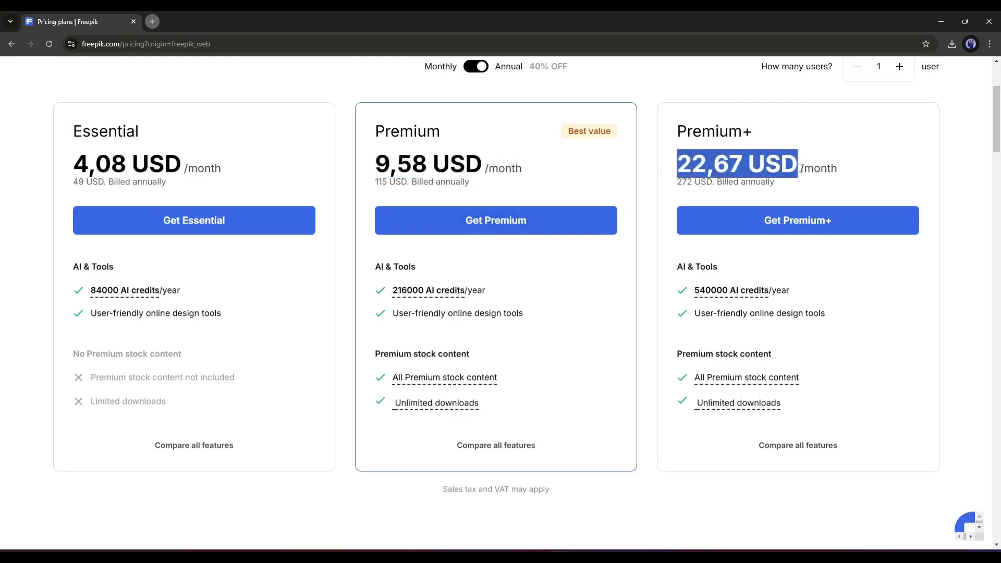
click(846, 172)
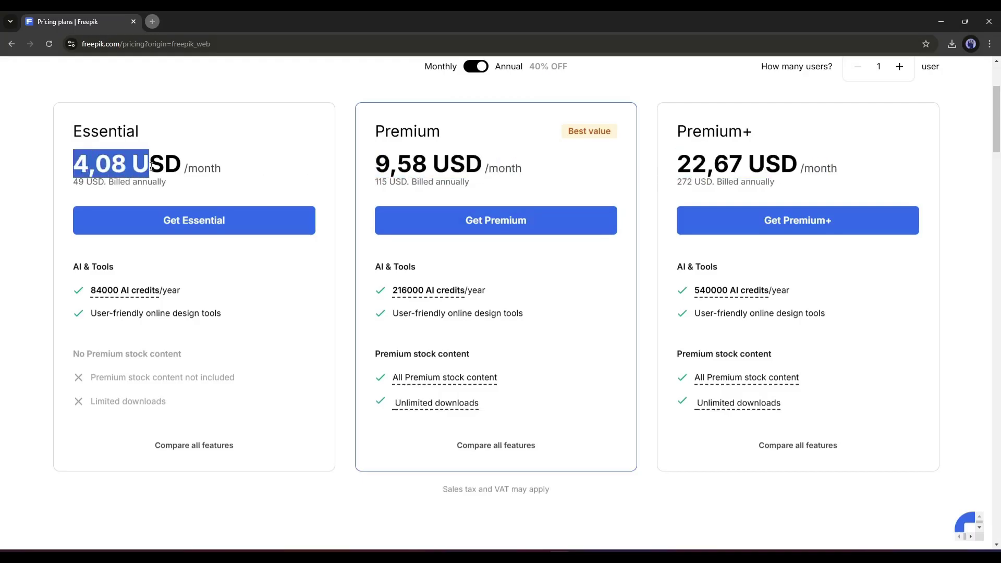
click(179, 166)
scroll(196, 201, up, 3)
scroll(86, 166, down, 3)
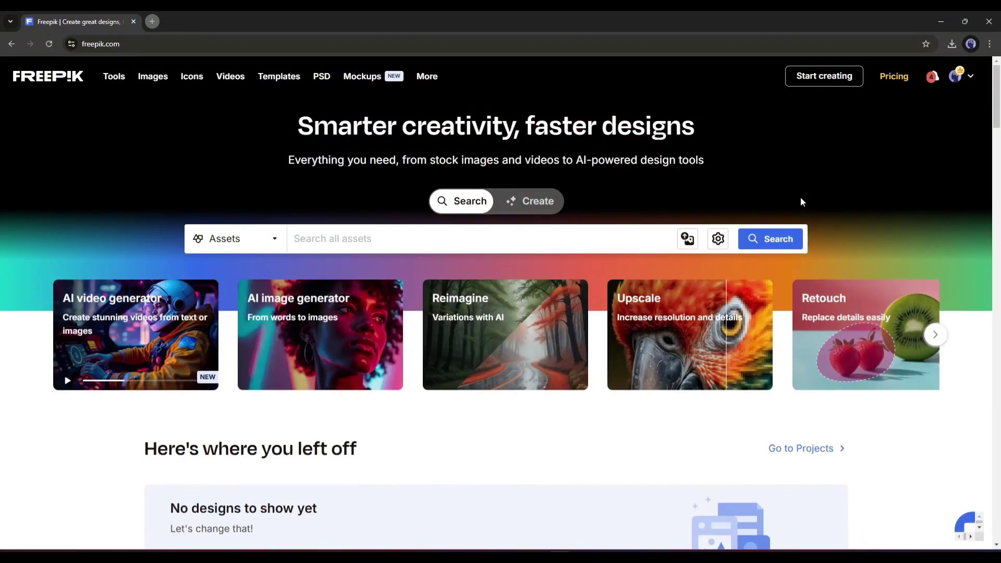
Choose AI video generator from the Tools menu in the top navigation
scroll(800, 199, down, 4)
scroll(878, 318, up, 4)
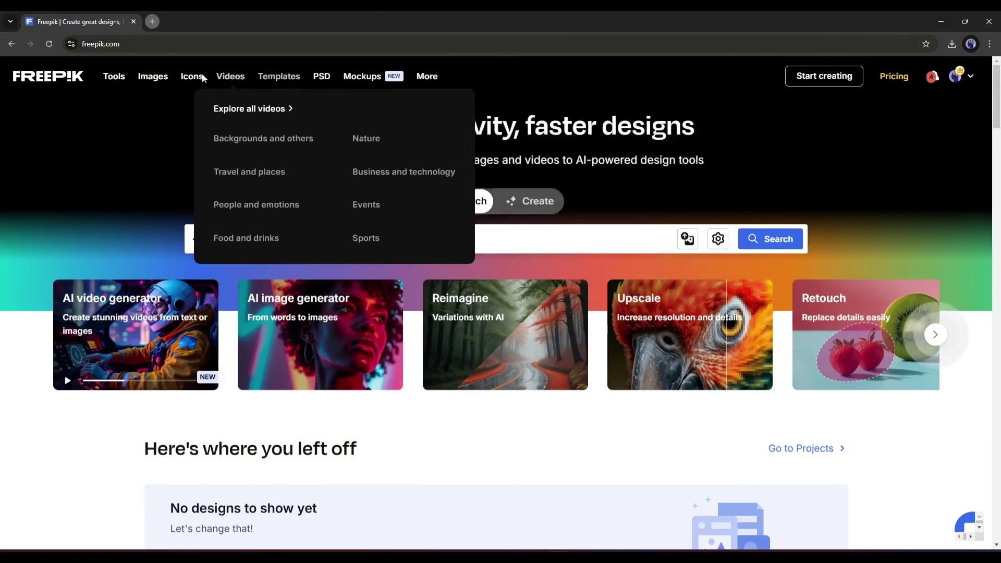
mouse_move(118, 81)
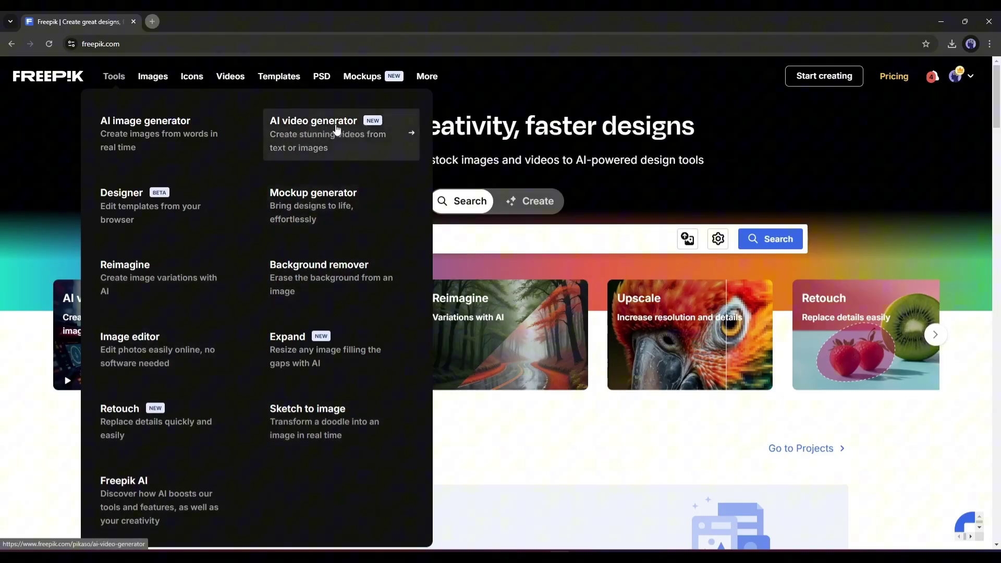
click(413, 130)
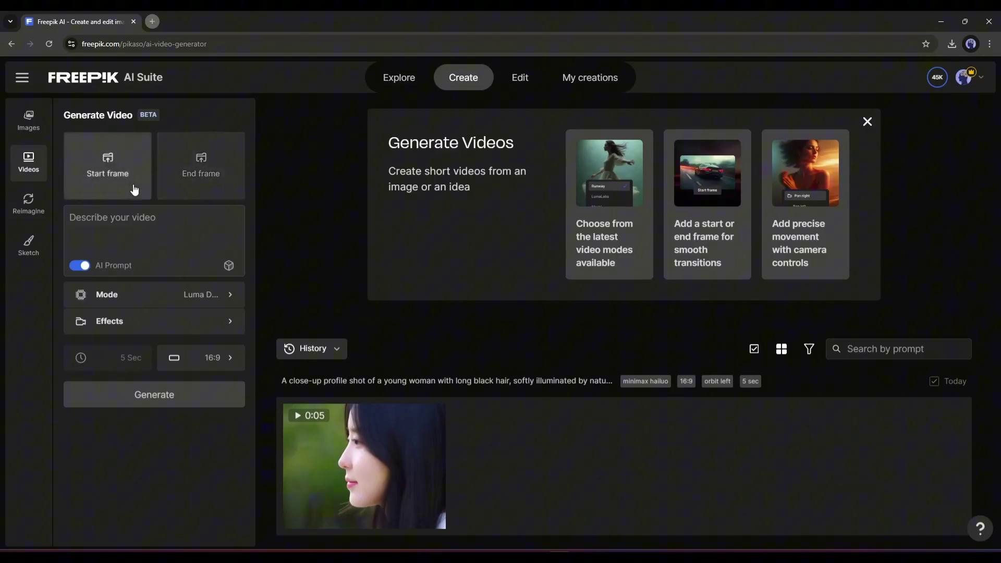
click(157, 238)
click(128, 226)
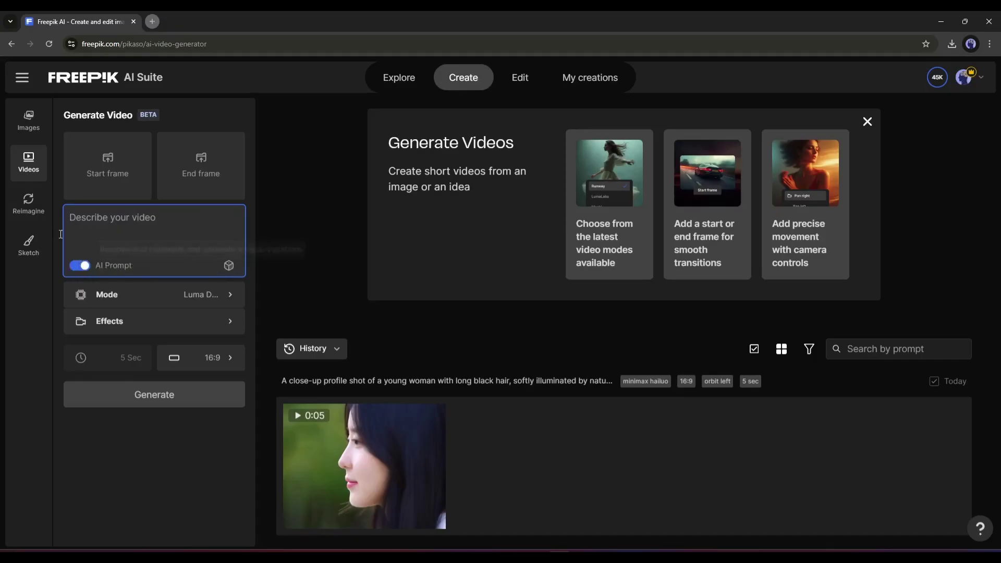
click(196, 301)
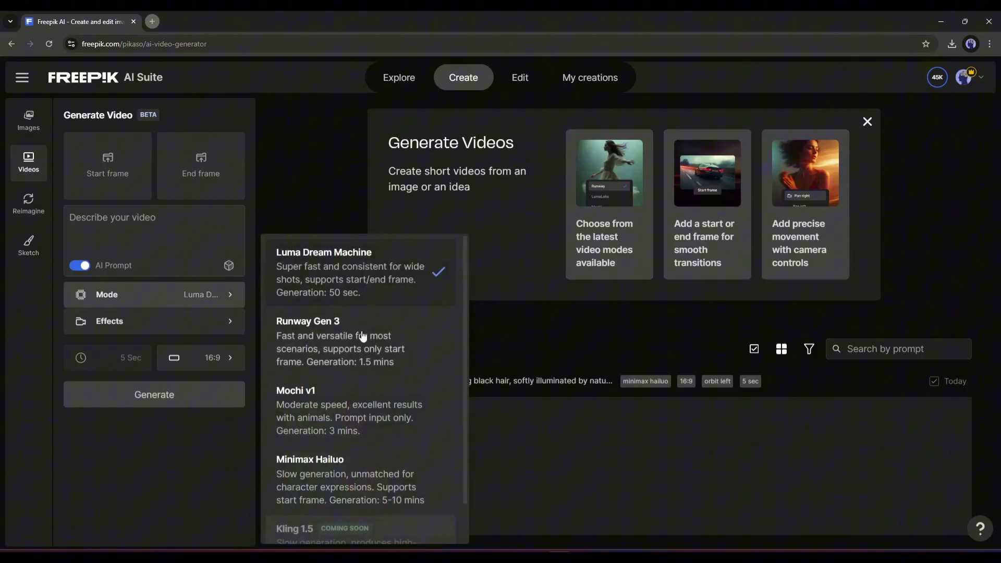
scroll(363, 336, down, 2)
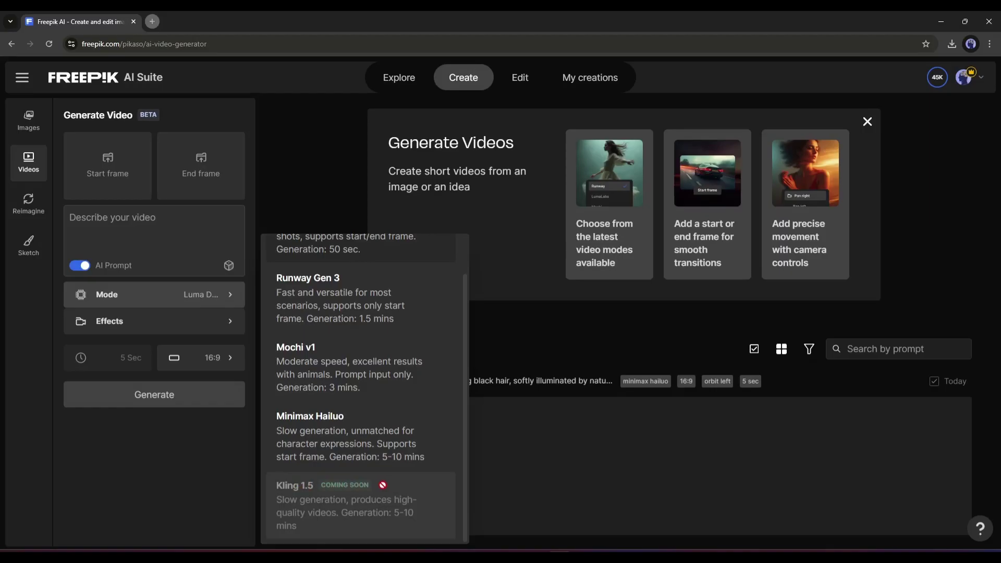
click(175, 322)
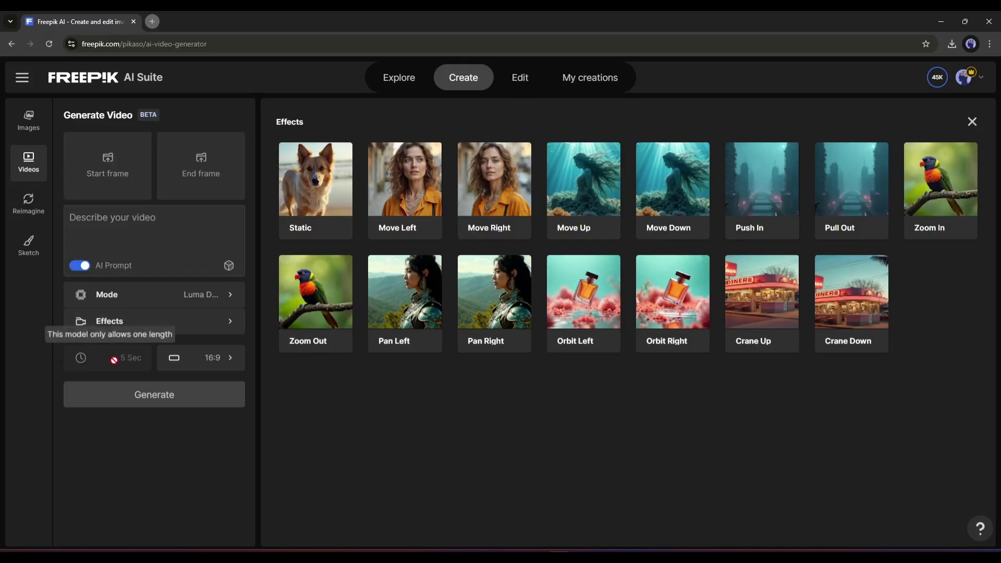
click(209, 357)
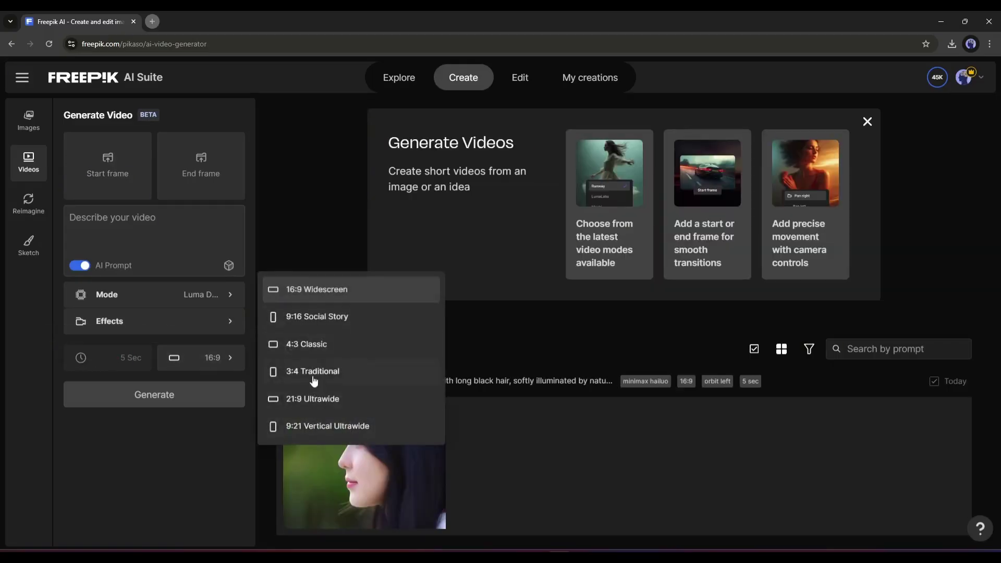
click(155, 454)
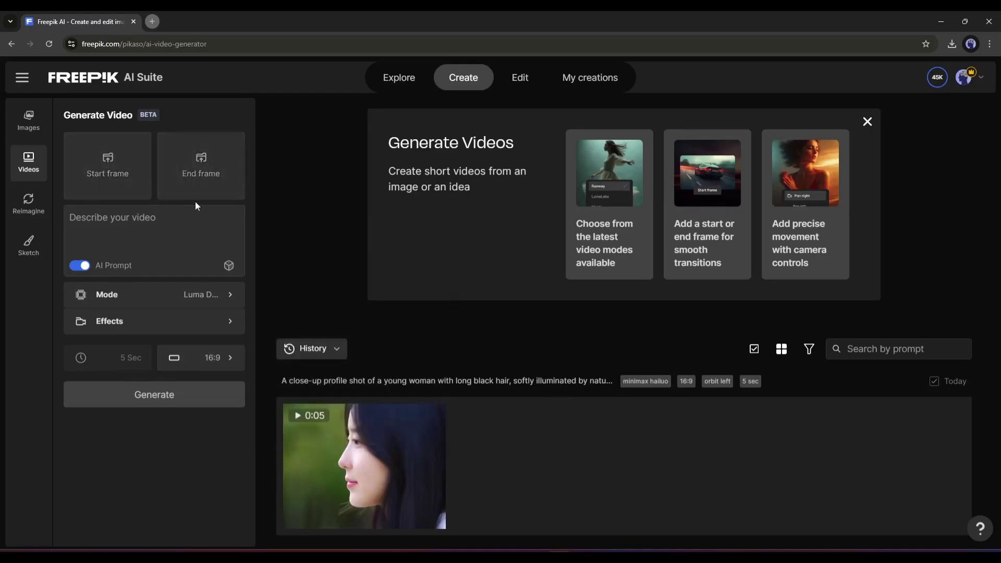
Paste the car-driving prompt and keep Luma Dream Machine as the model
click(132, 221)
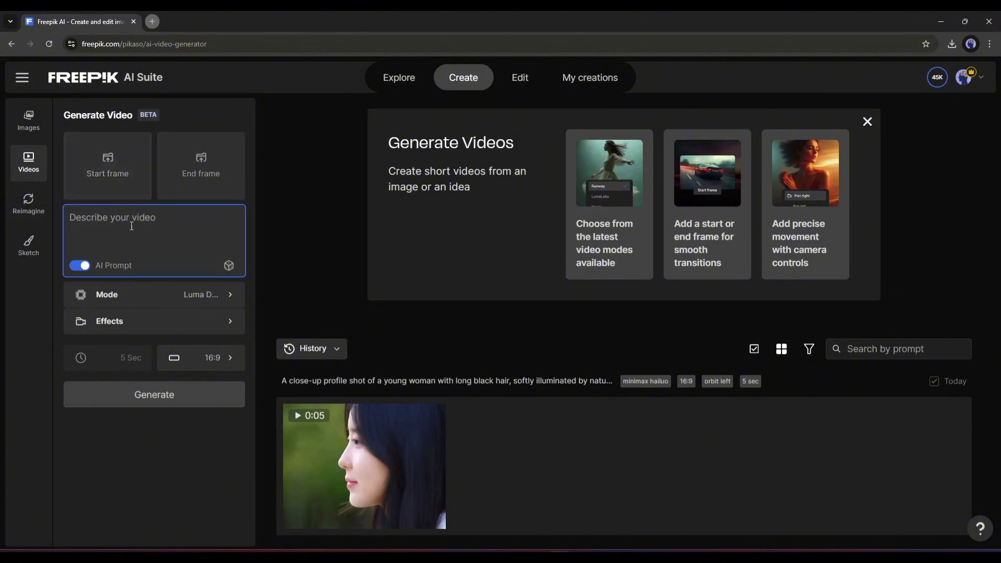
text(A lady confidently steers the wheel of a sleek car. Camera Movement: Tracking shot following the car along a winding road)
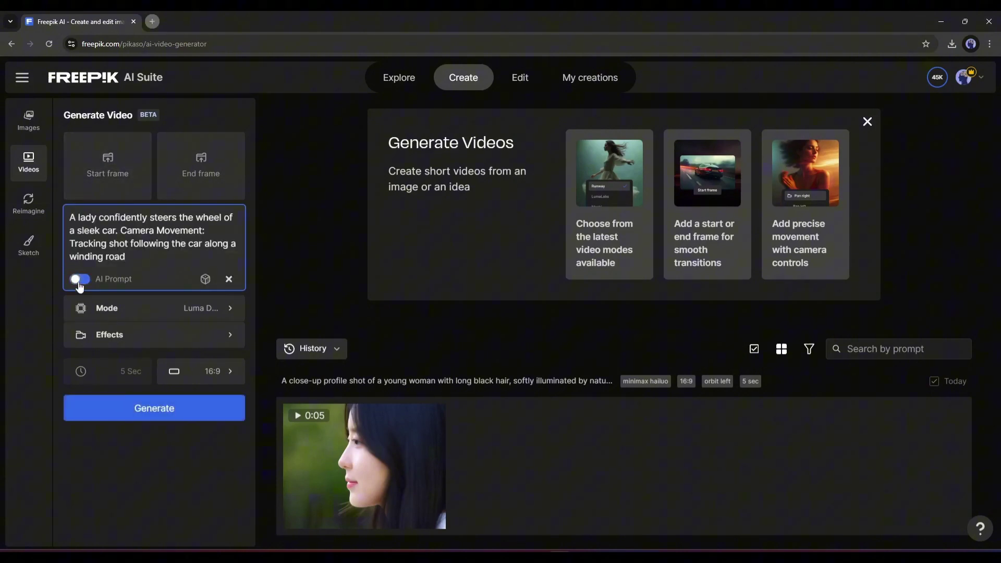
click(191, 310)
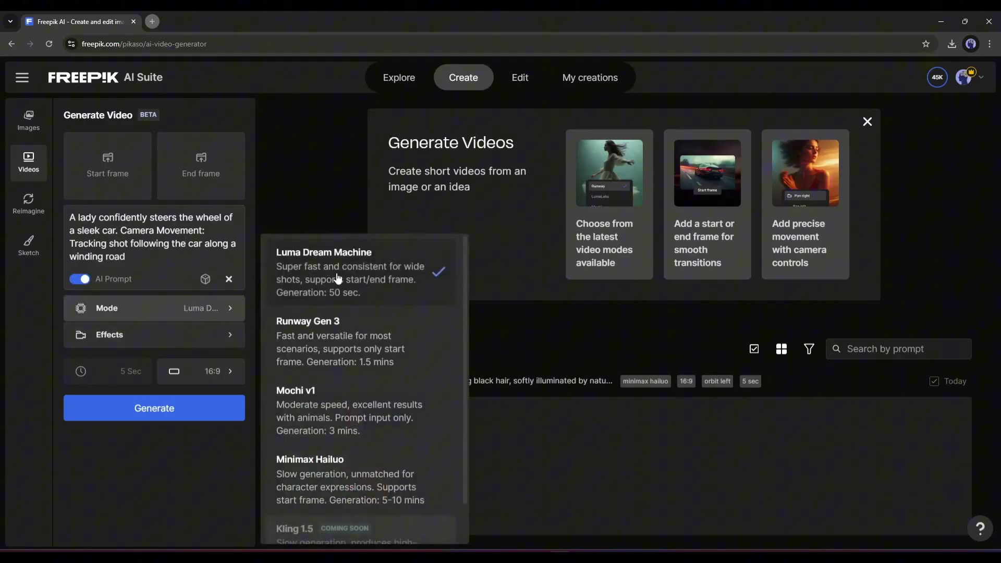
click(335, 279)
Check the camera effects and keep the 16:9 widescreen aspect ratio
click(151, 344)
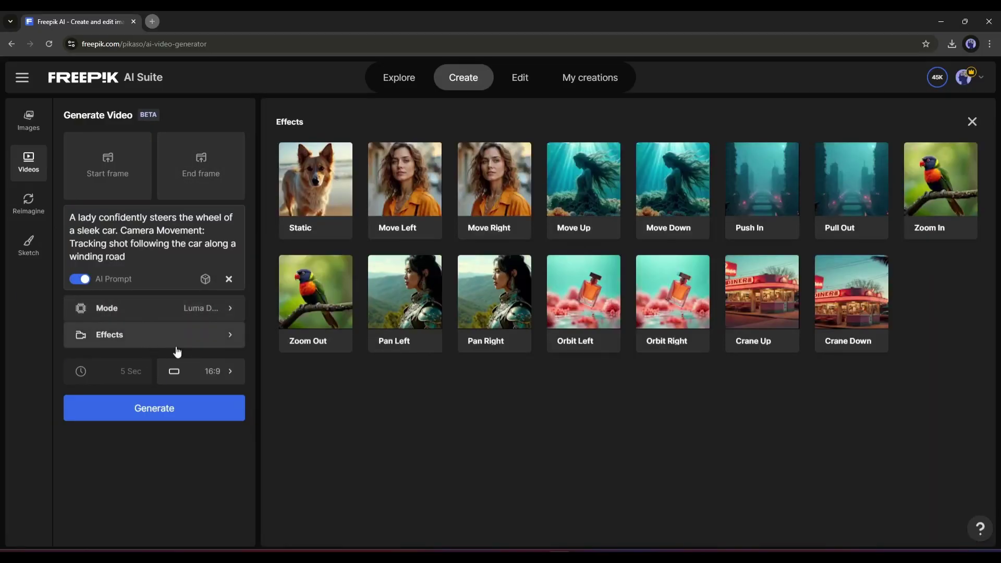
click(131, 334)
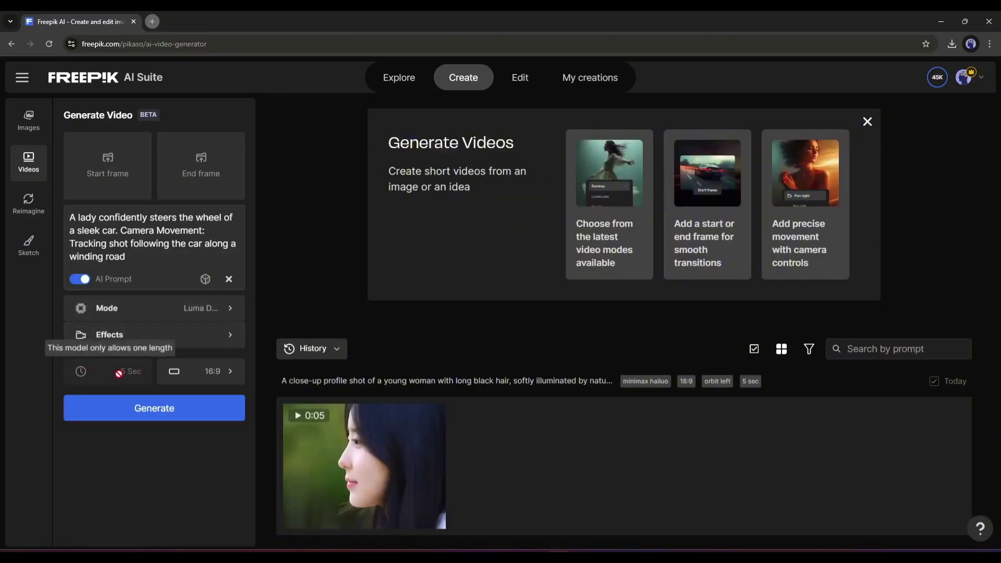
click(220, 379)
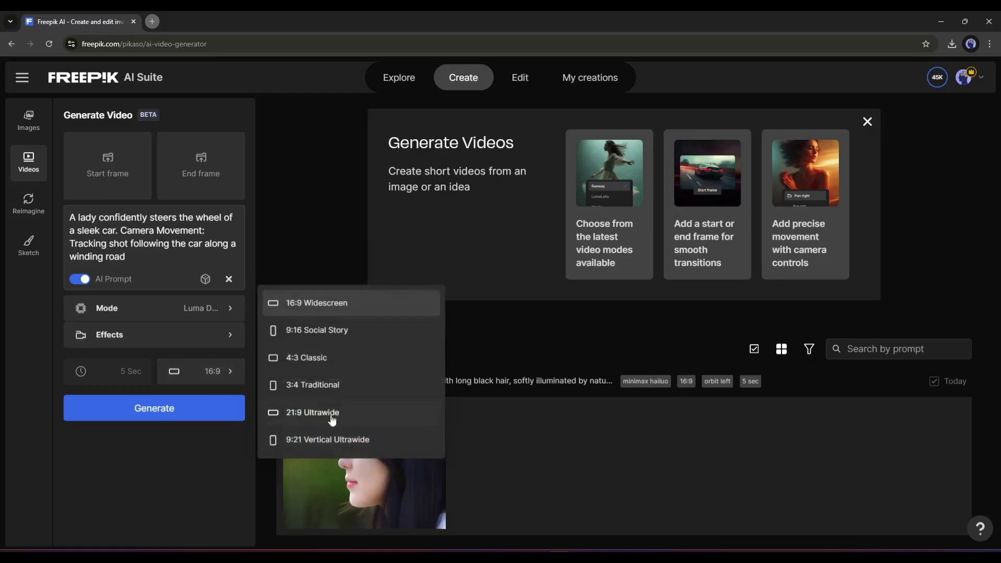
click(324, 304)
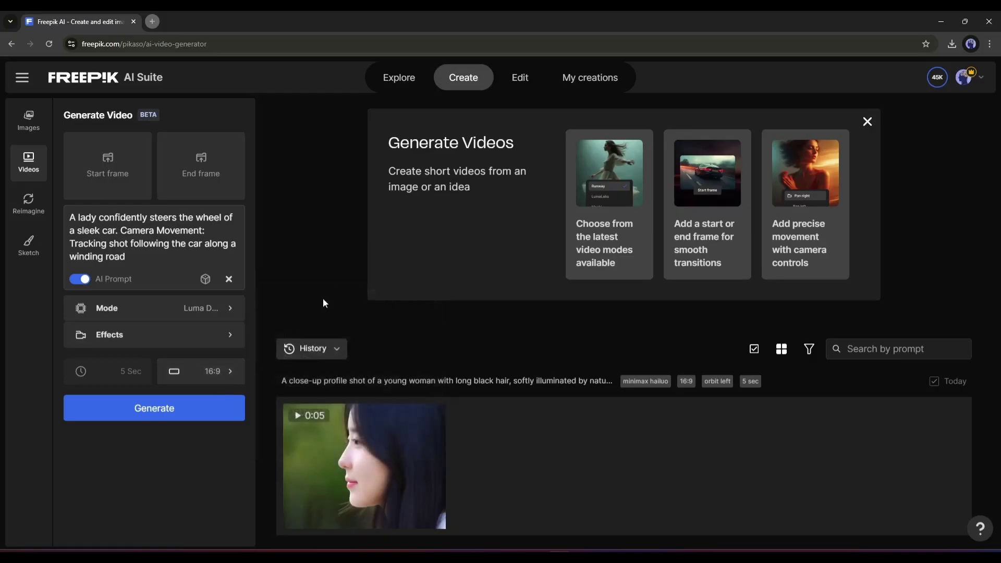
Generate the car video, then play back the finished sunset car clip
click(169, 411)
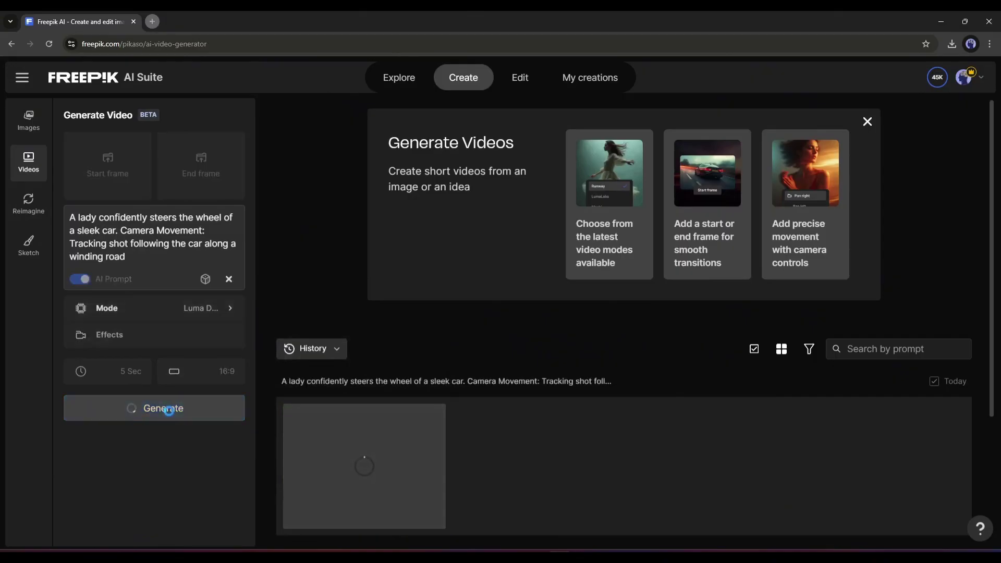
scroll(515, 454, down, 3)
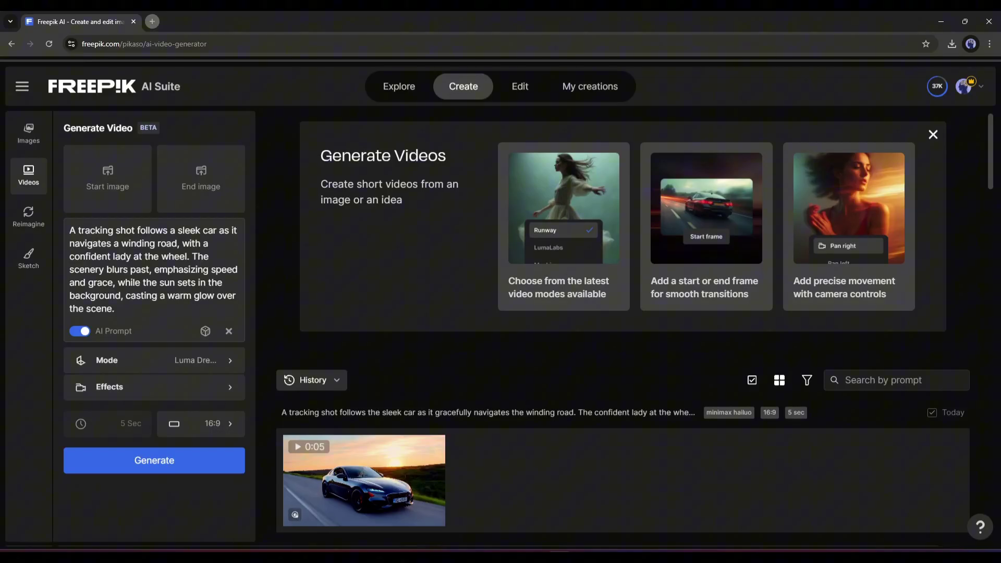
click(393, 459)
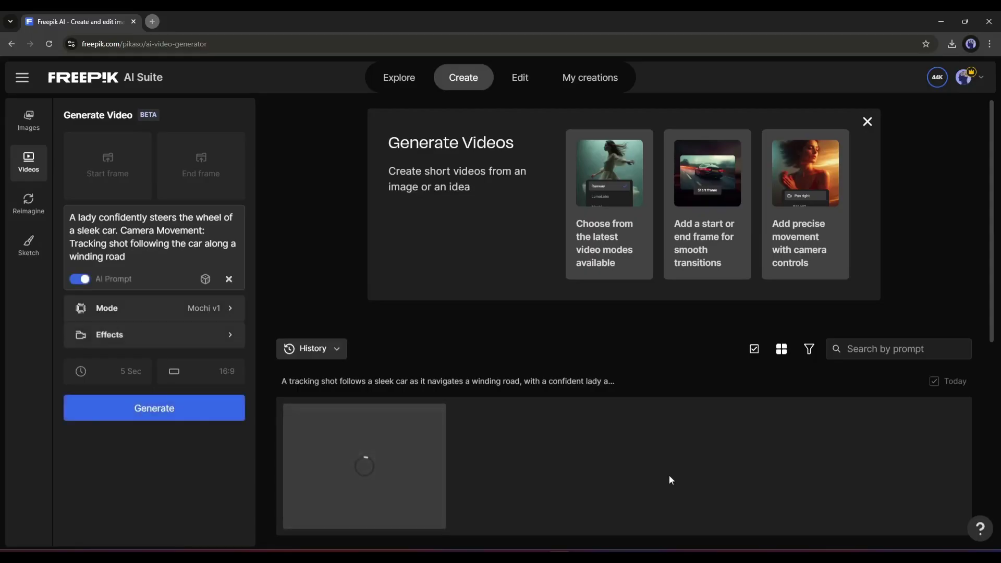
scroll(670, 480, down, 3)
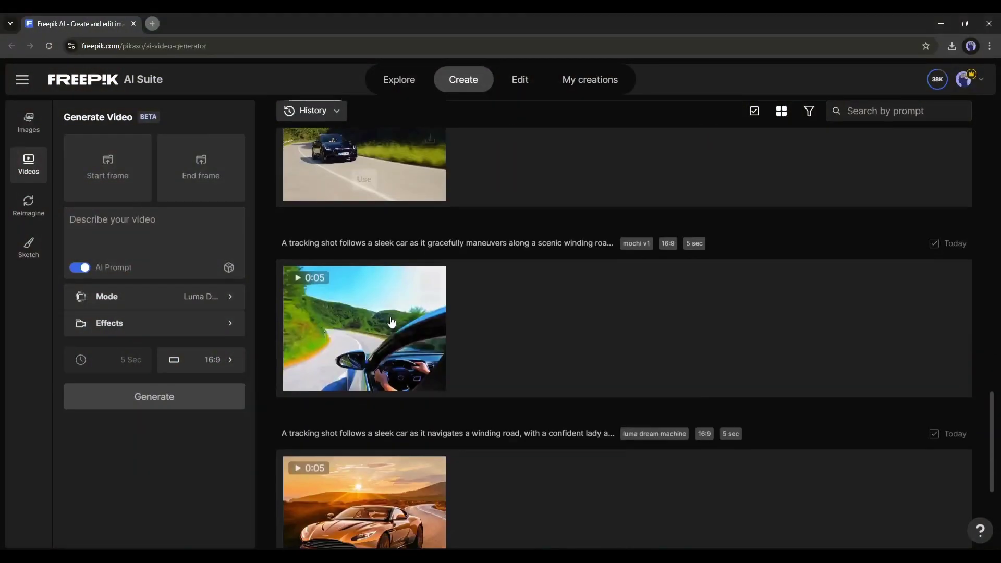
Preview the first-person driving clip from History, then close it
scroll(392, 323, down, 4)
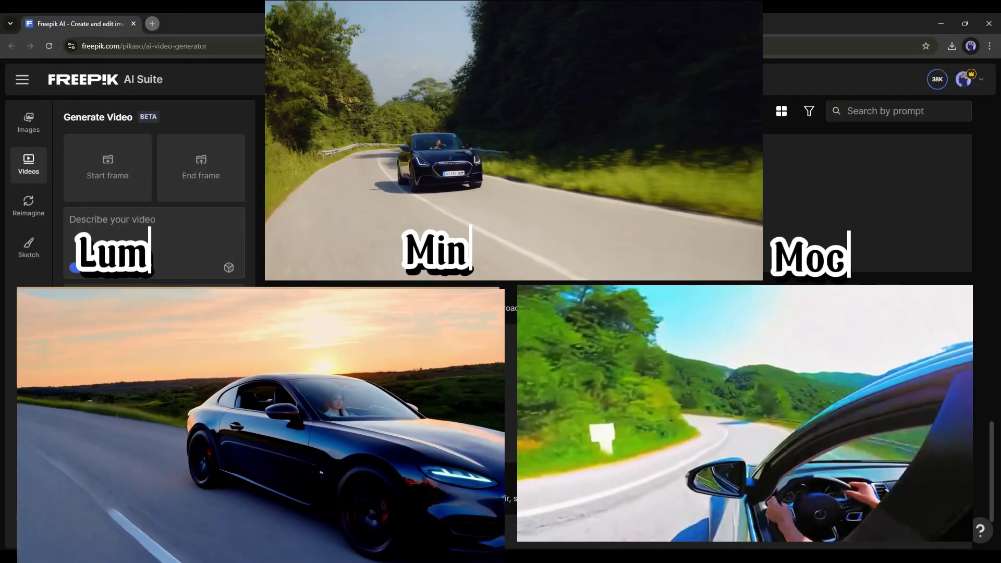
scroll(392, 323, up, 3)
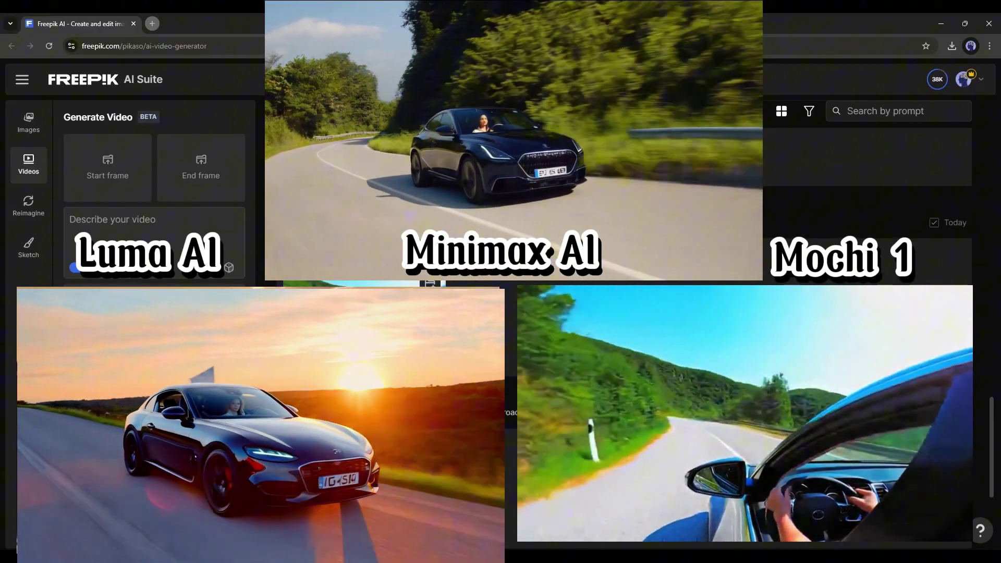
scroll(392, 323, up, 2)
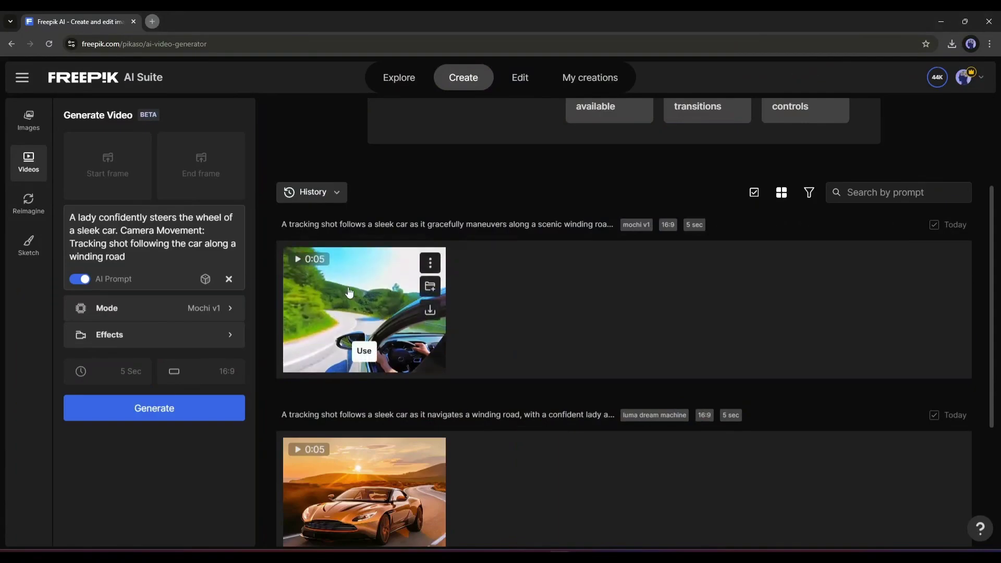
click(350, 292)
click(72, 113)
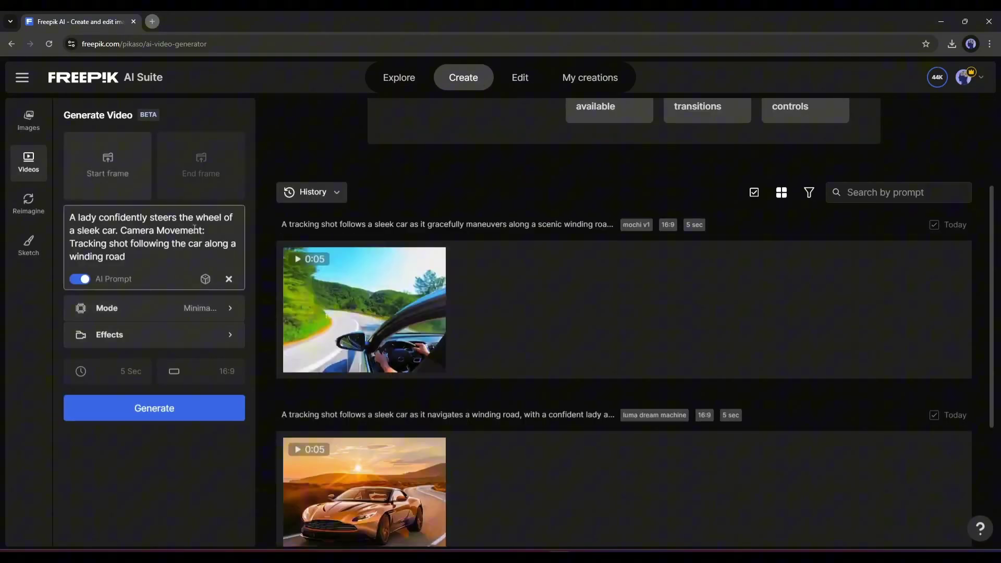
Play the Minimax Hailuo black-car clip, then close the viewer and return to History
scroll(446, 286, up, 3)
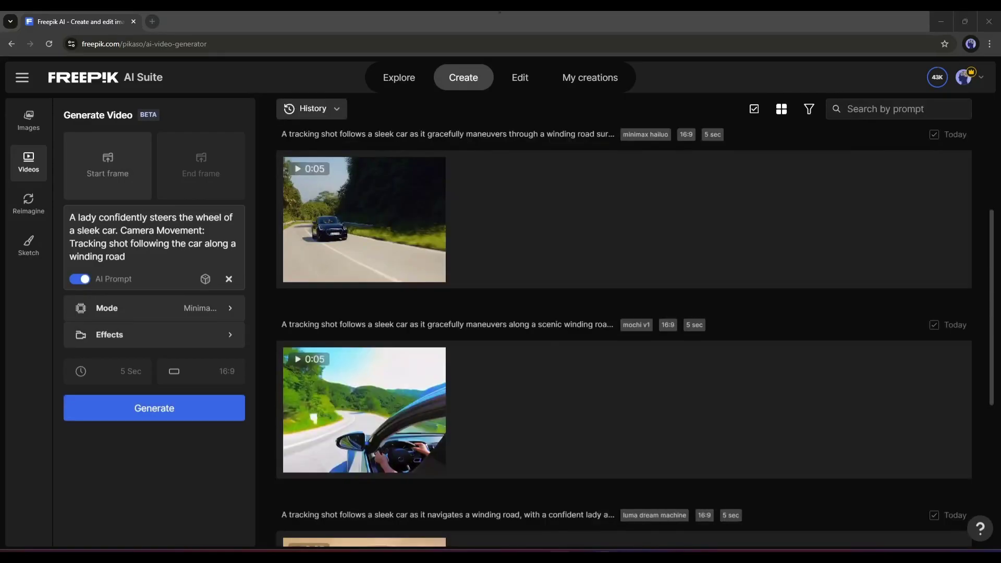
click(365, 217)
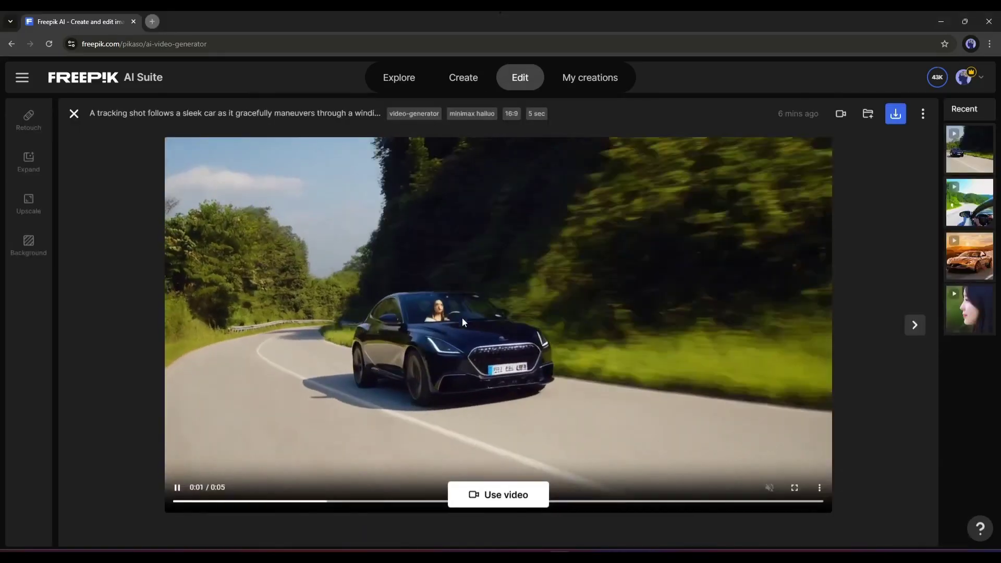
key(Escape)
scroll(469, 344, up, 5)
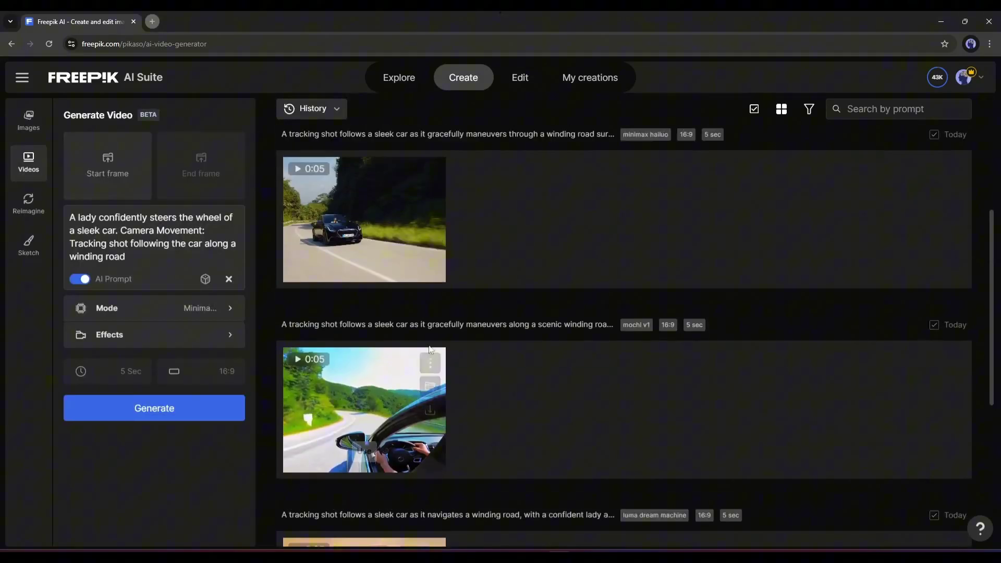
scroll(430, 348, up, 3)
scroll(472, 391, down, 5)
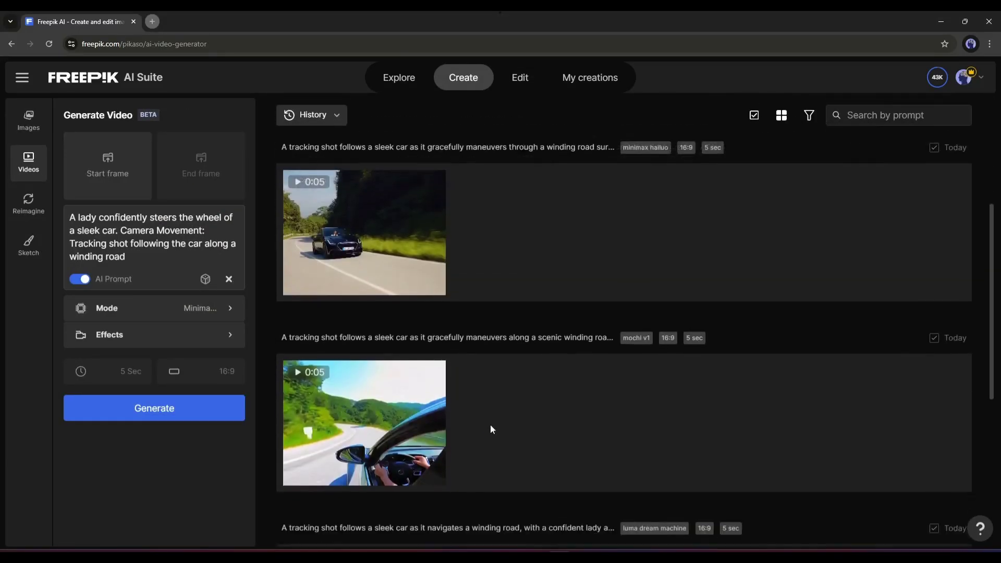
scroll(490, 427, down, 1)
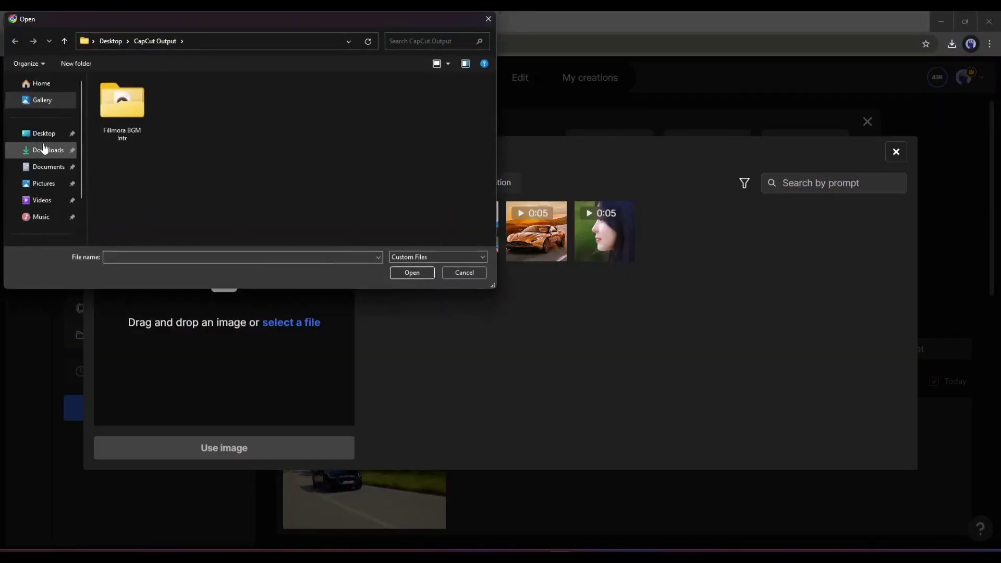
Load the tiger image from Downloads as the start frame beside the forest tiger prompt
click(44, 150)
double_click(105, 142)
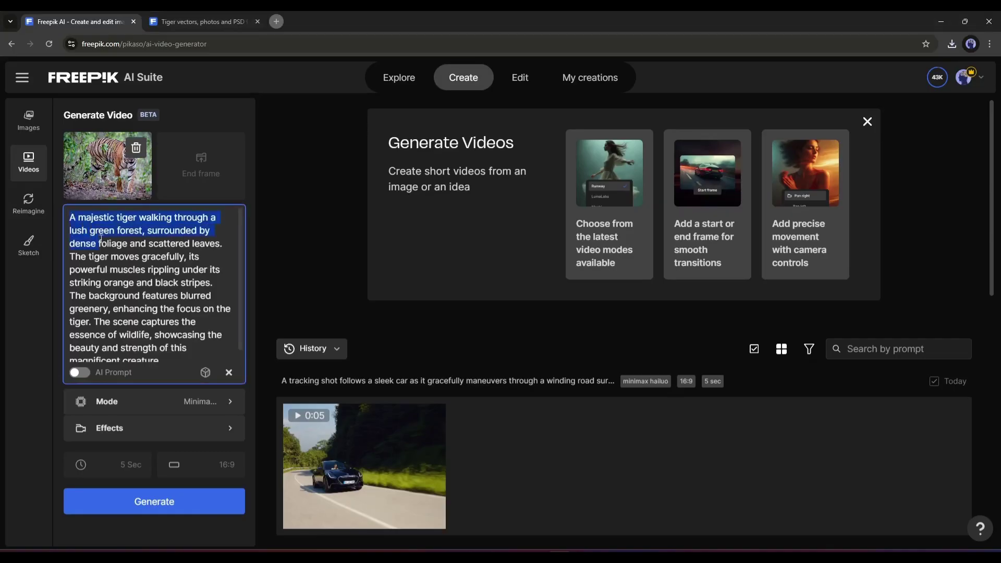
scroll(141, 275, down, 1)
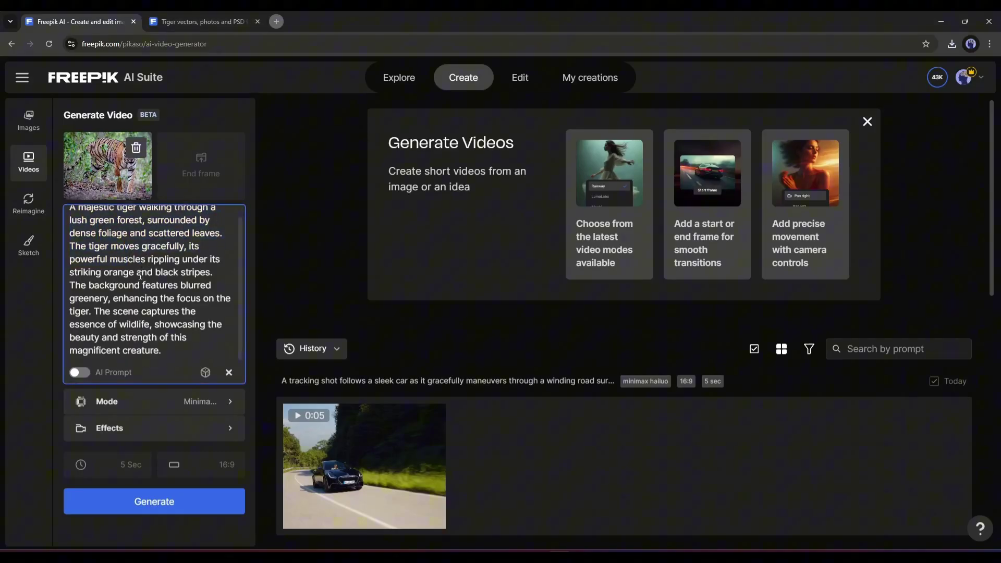
scroll(154, 348, up, 1)
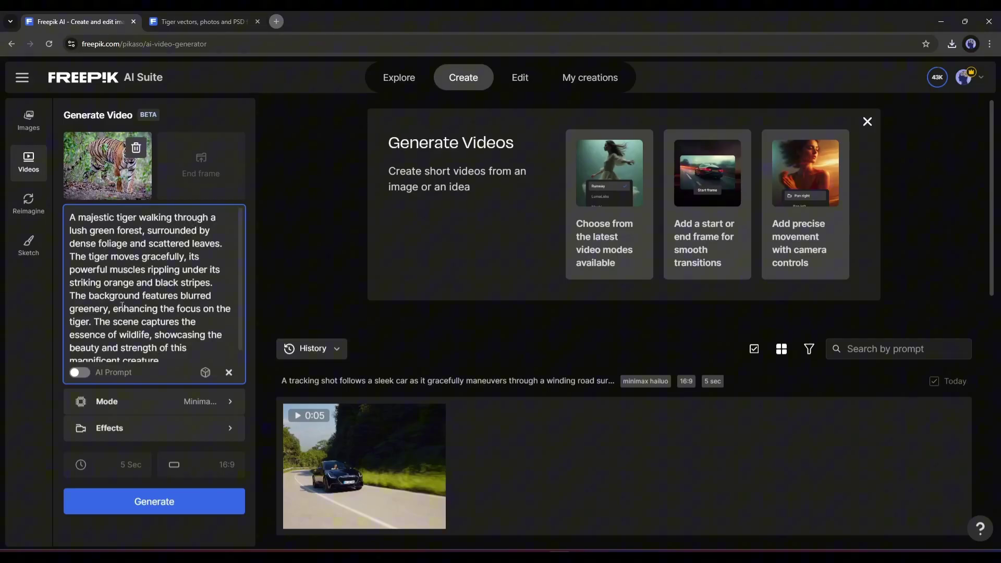
scroll(135, 297, down, 1)
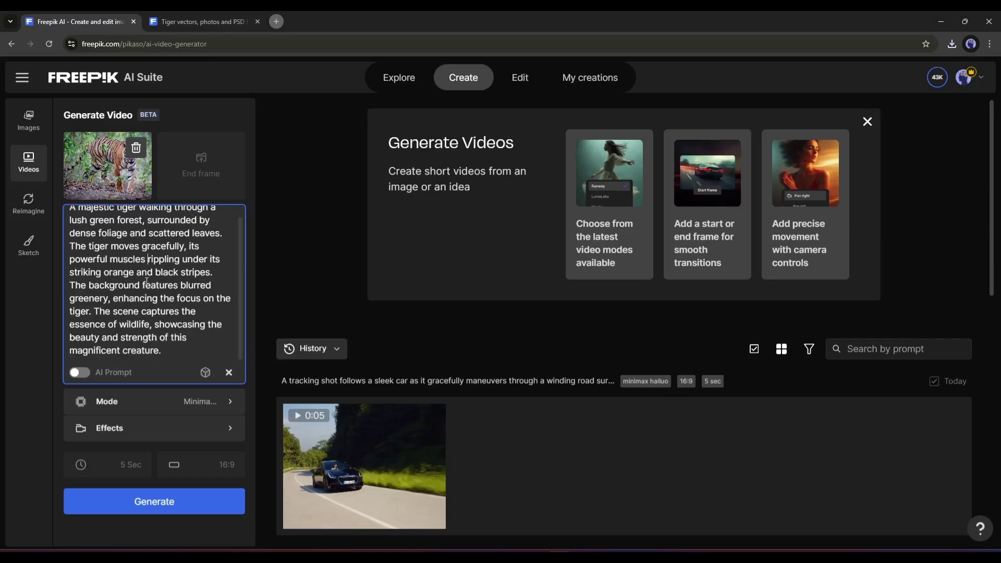
scroll(147, 281, up, 1)
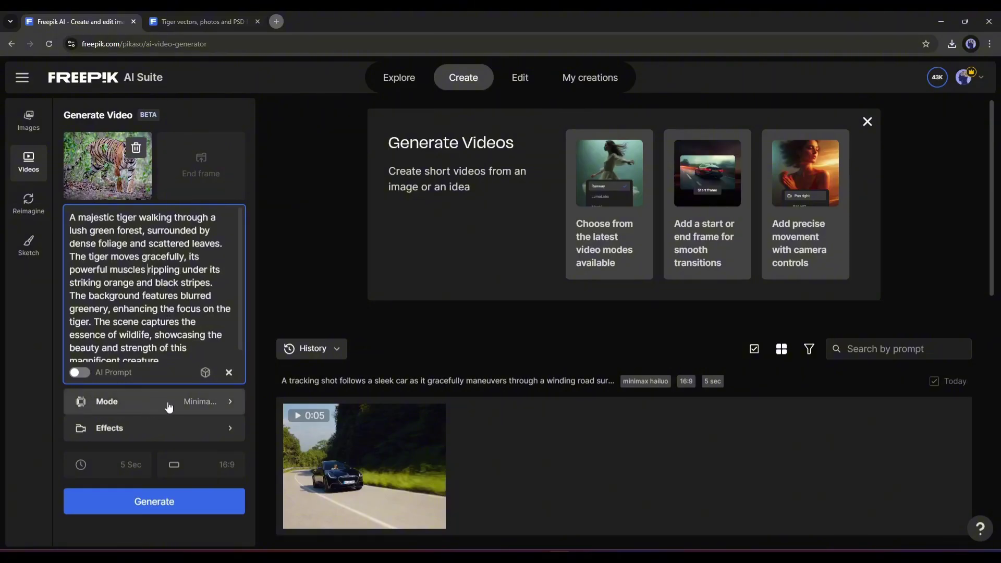
Switch the model to Runway Gen 3, apply Zoom Out, and generate the tiger clip
click(118, 409)
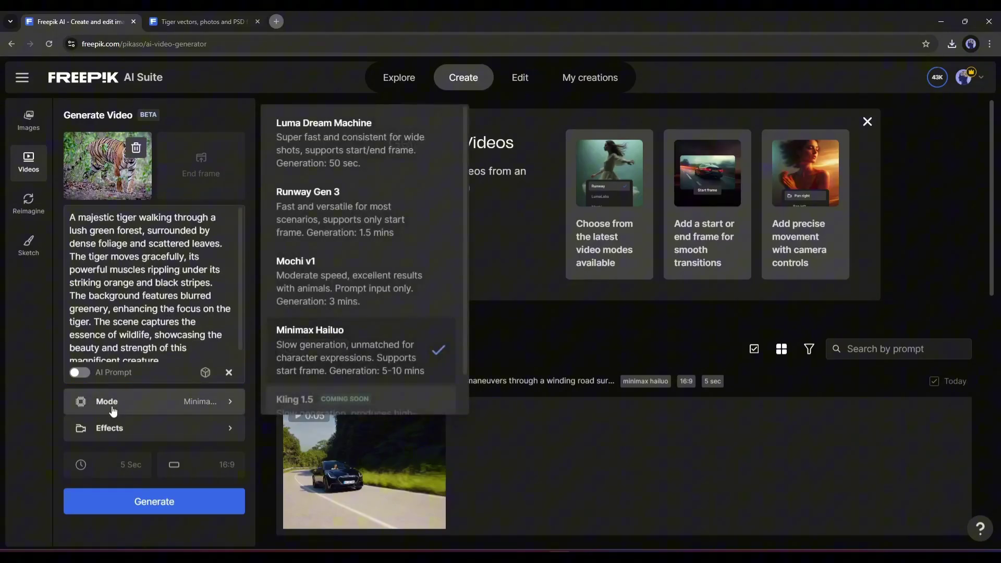
click(328, 218)
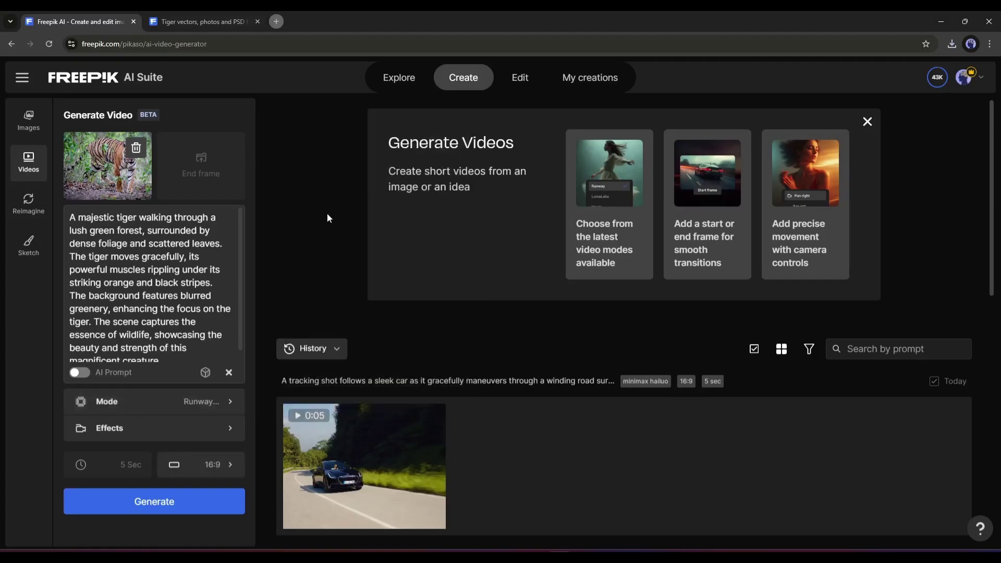
scroll(165, 361, down, 1)
click(226, 437)
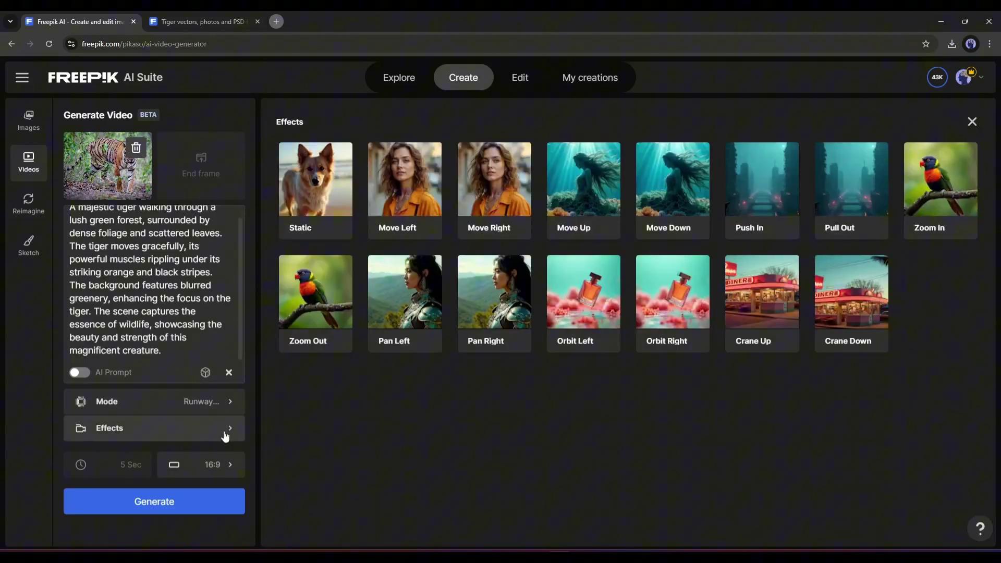
click(334, 284)
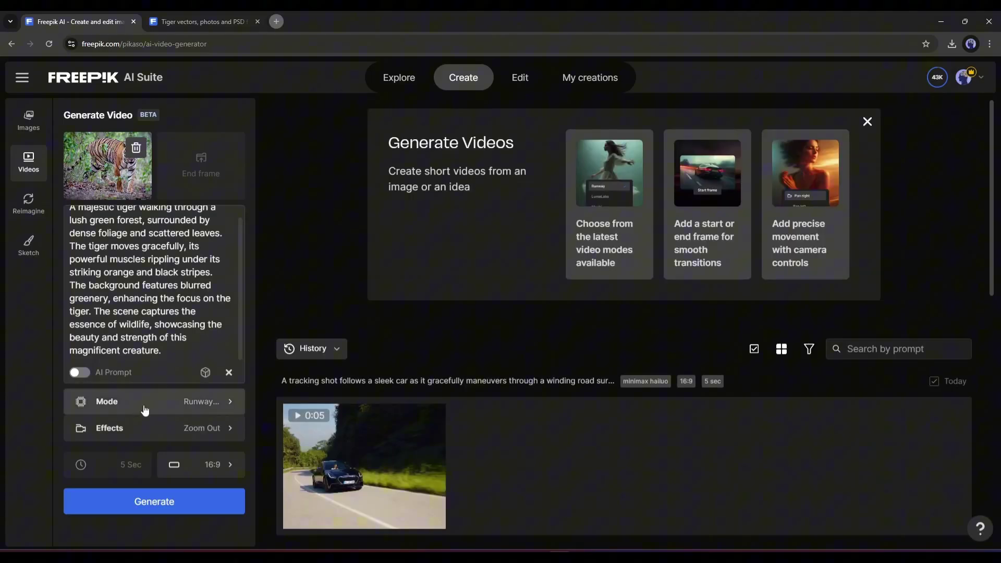
click(193, 513)
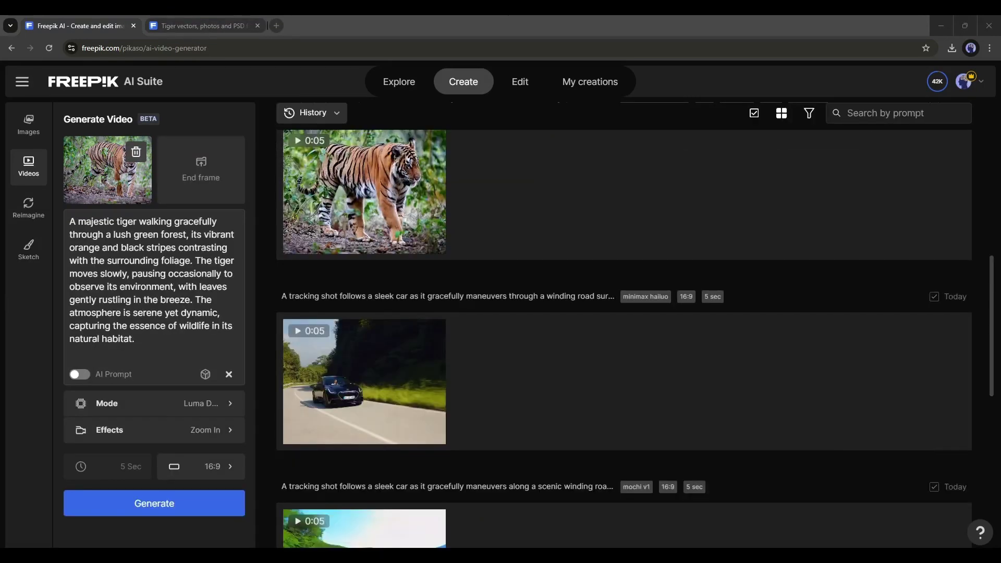
Play the finished tiger clip, reselect Runway Gen 3, and close the tiger video viewer
click(361, 182)
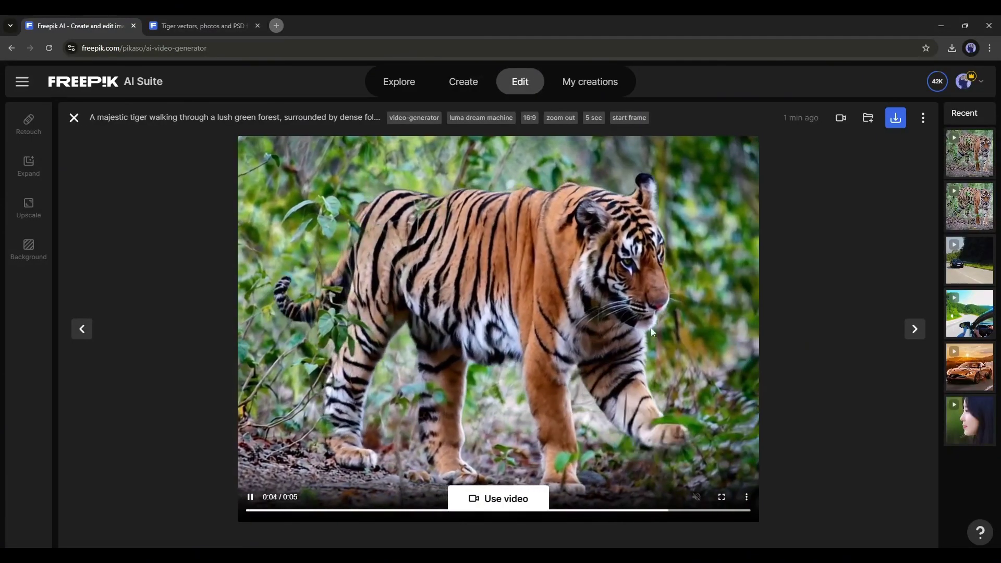
key(Escape)
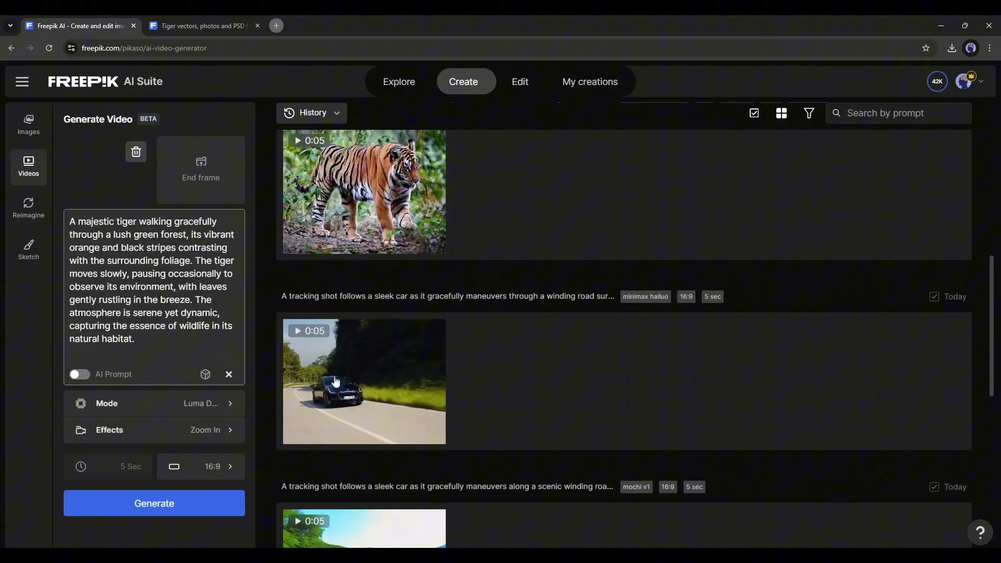
click(220, 413)
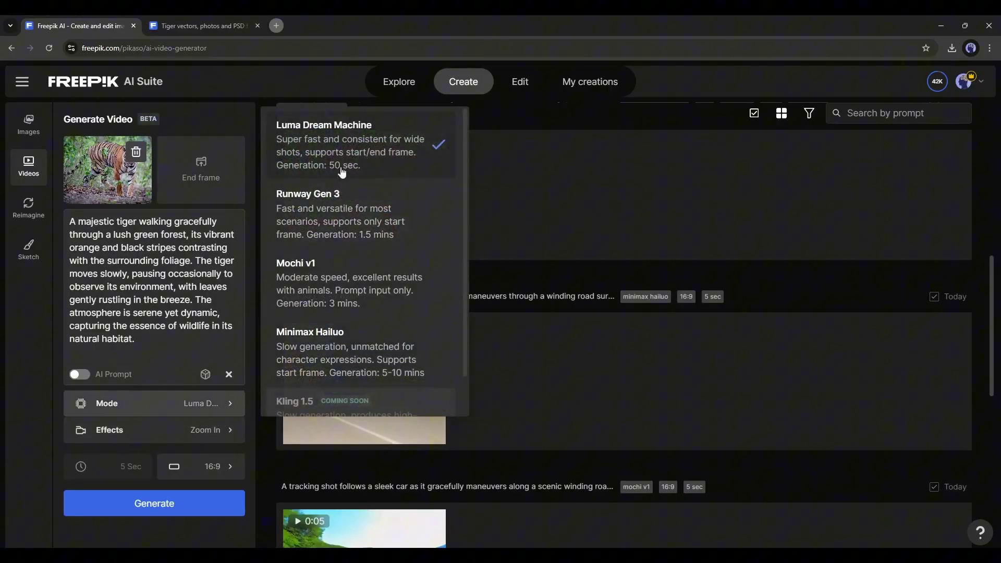
click(323, 214)
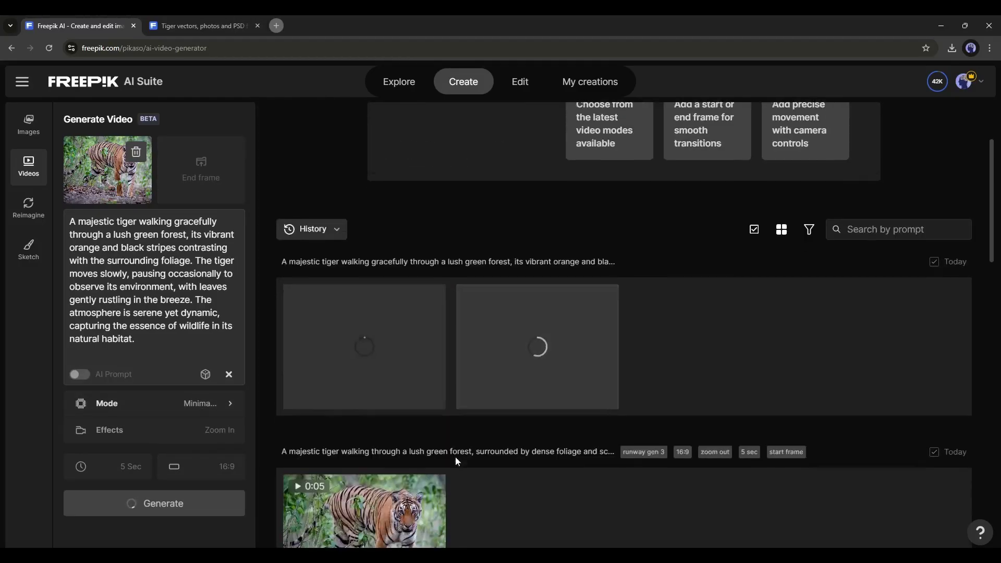
scroll(456, 462, down, 2)
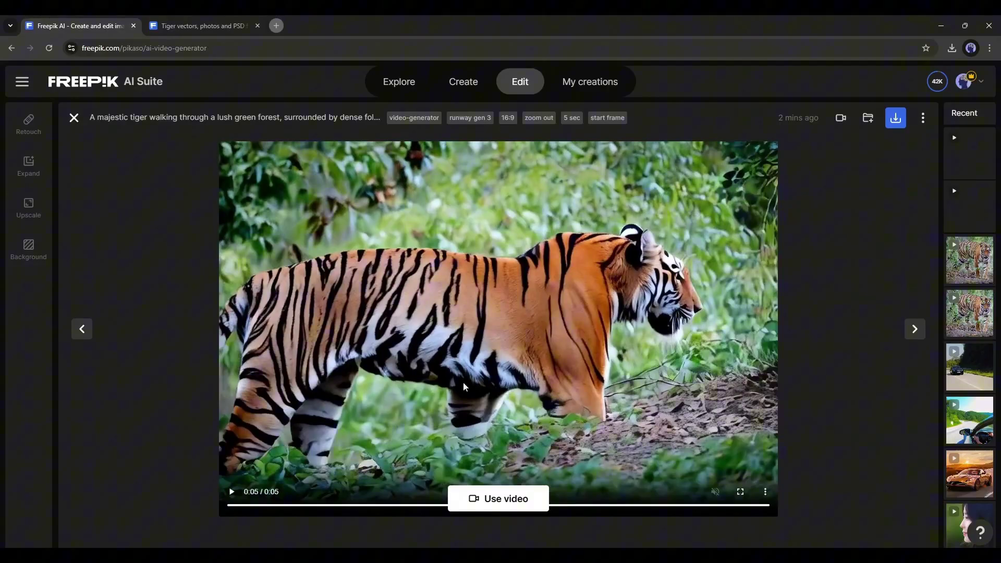
click(73, 119)
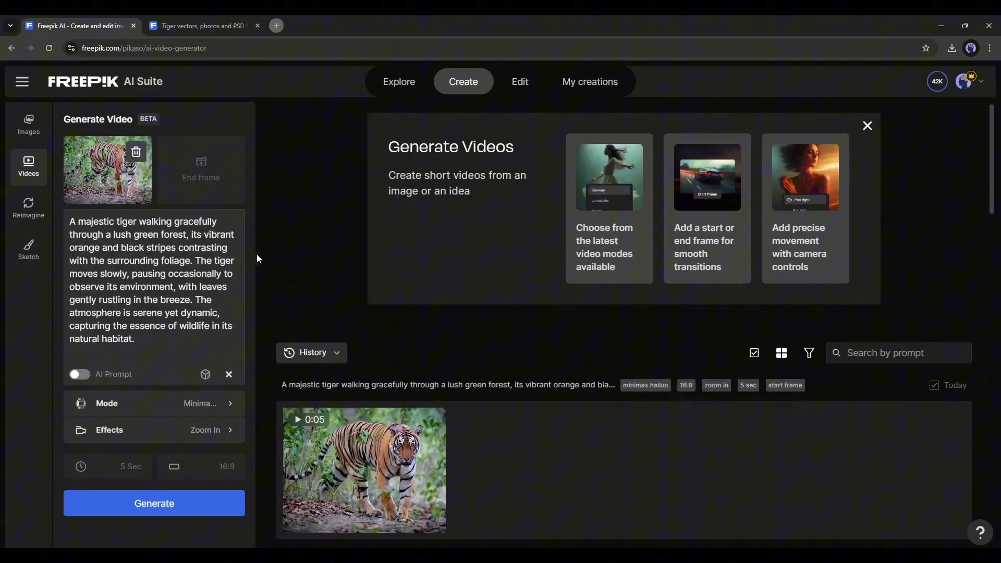
Remove the tiger start frame and prompt, then set the perfume image as start frame
click(136, 154)
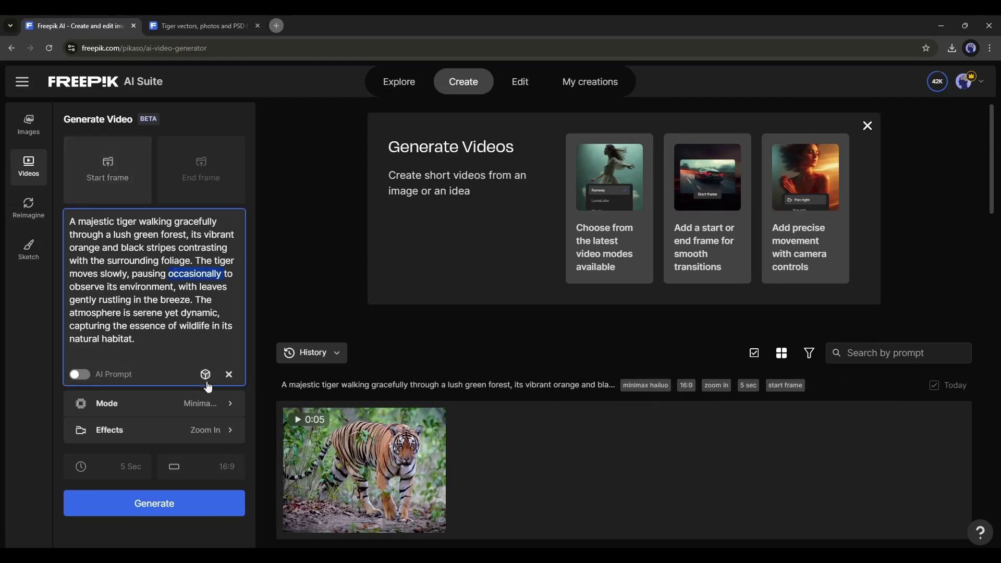
click(229, 375)
click(112, 166)
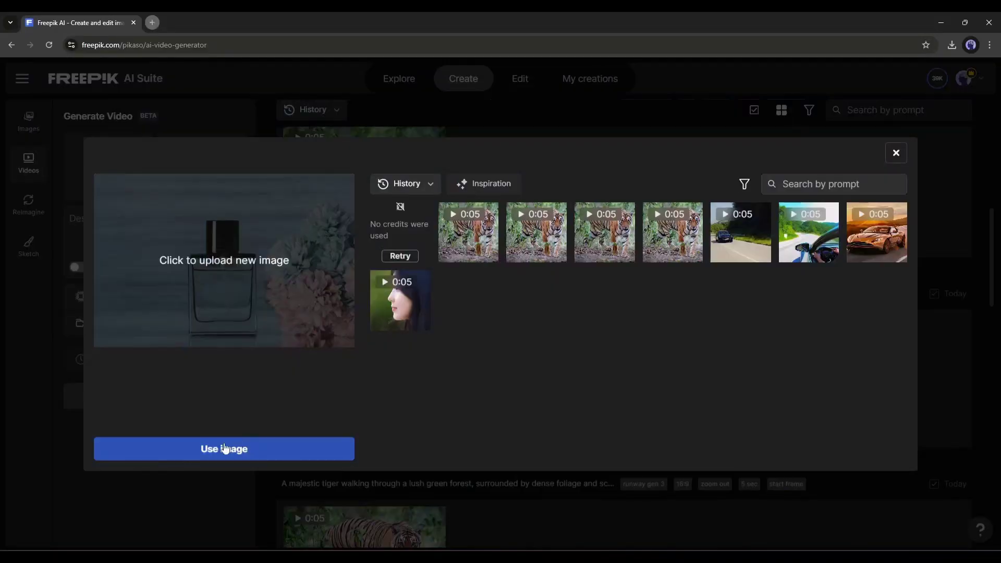
click(224, 448)
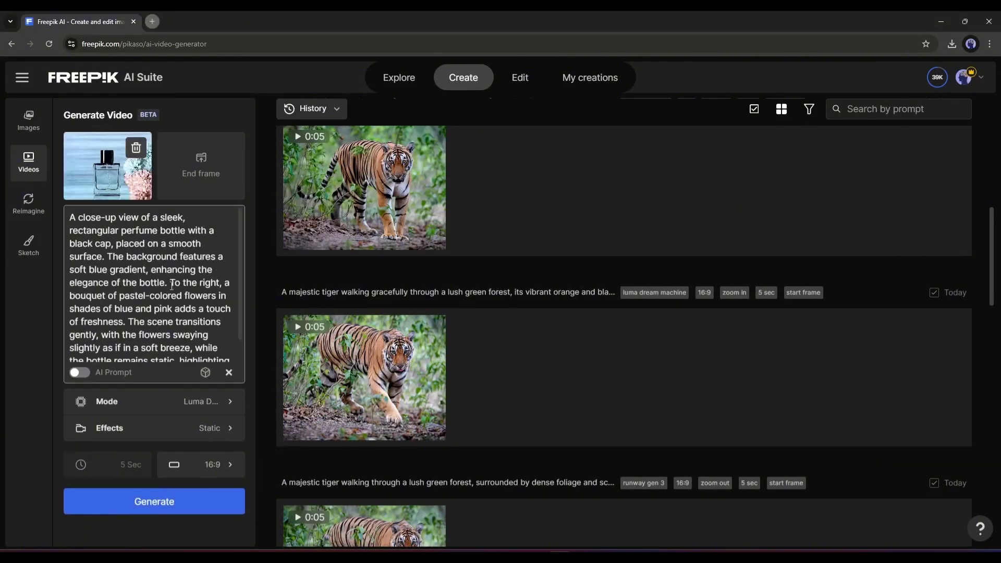
Upload the perfume image as end frame and switch the model to Luma Dream Machine
click(201, 163)
click(230, 250)
click(236, 117)
double_click(236, 117)
click(224, 449)
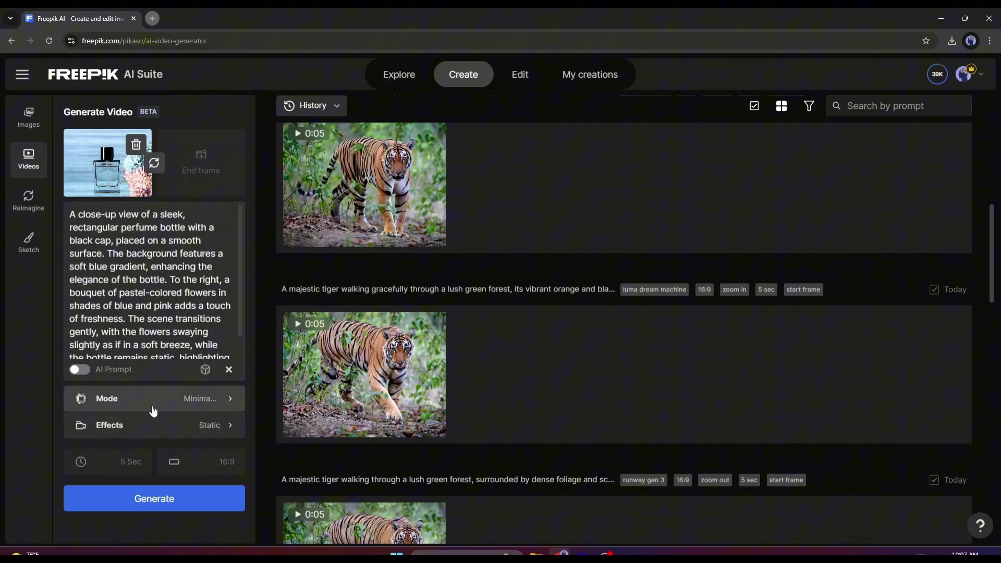
click(197, 405)
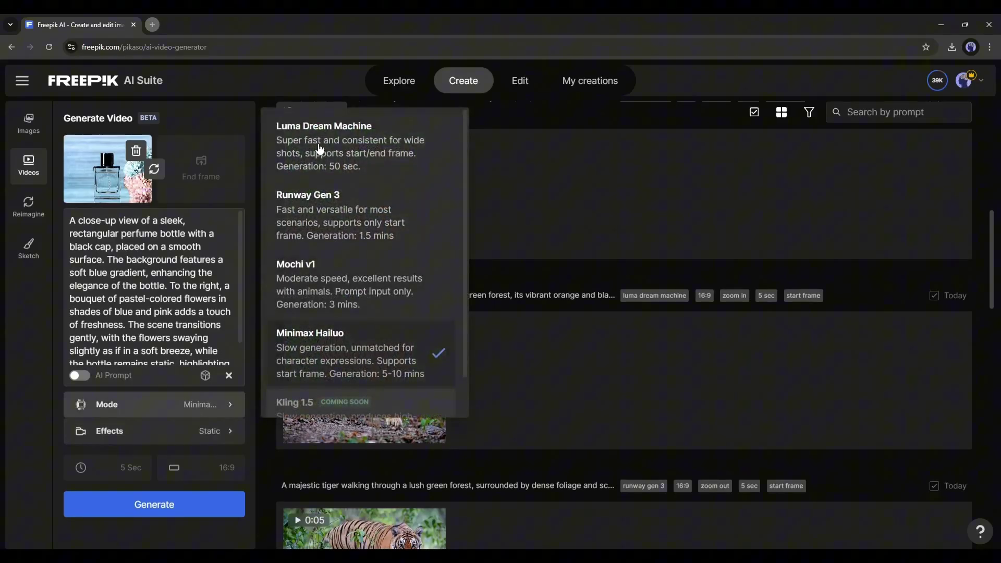
click(320, 150)
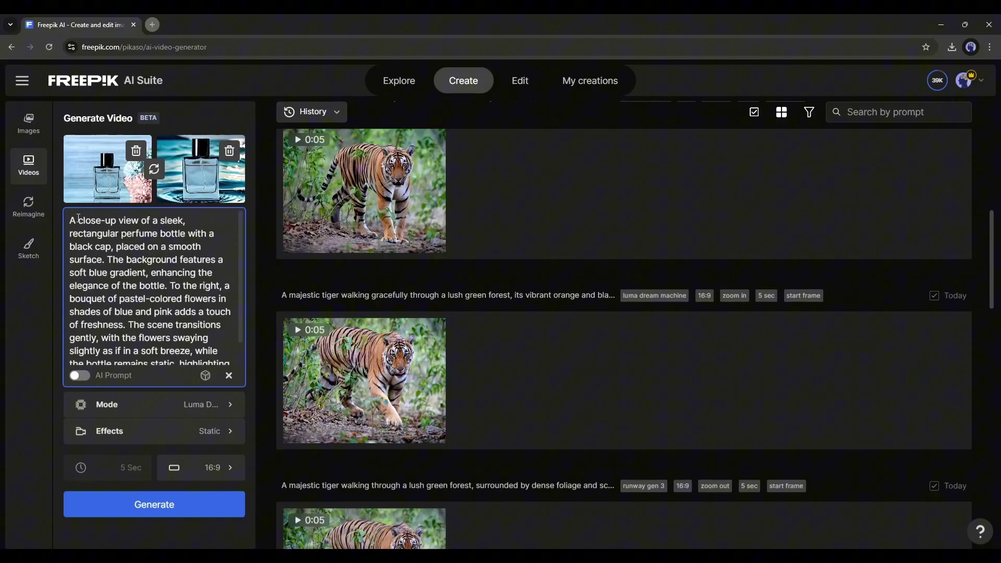
Shorten the prompt to 'a sleek, rectangular perfume bottle falling to water'
key(BackSpace)
key(Delete)
text(fakkes)
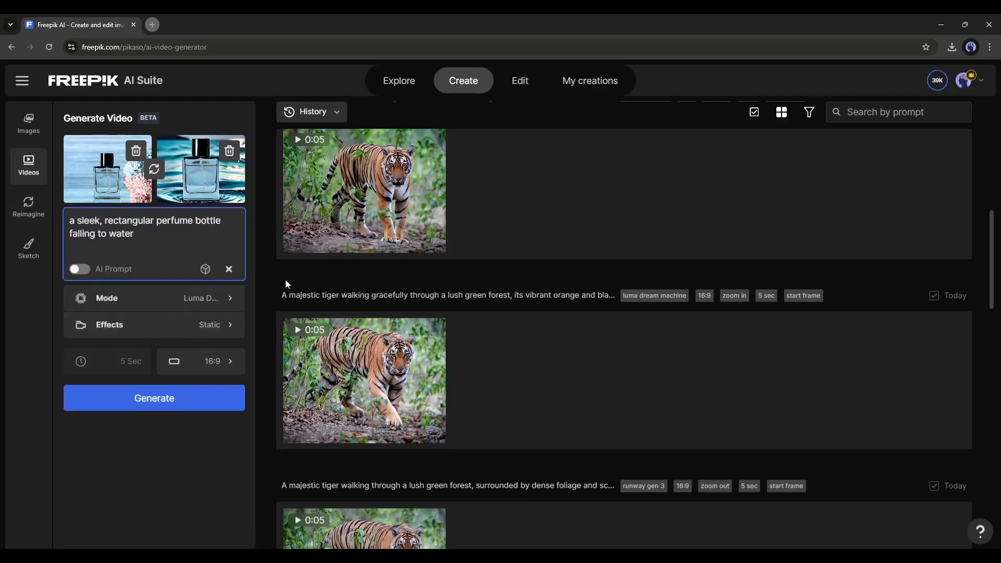
Apply the Orbit Right camera effect, generate the perfume clip, and open the result
click(156, 330)
click(673, 294)
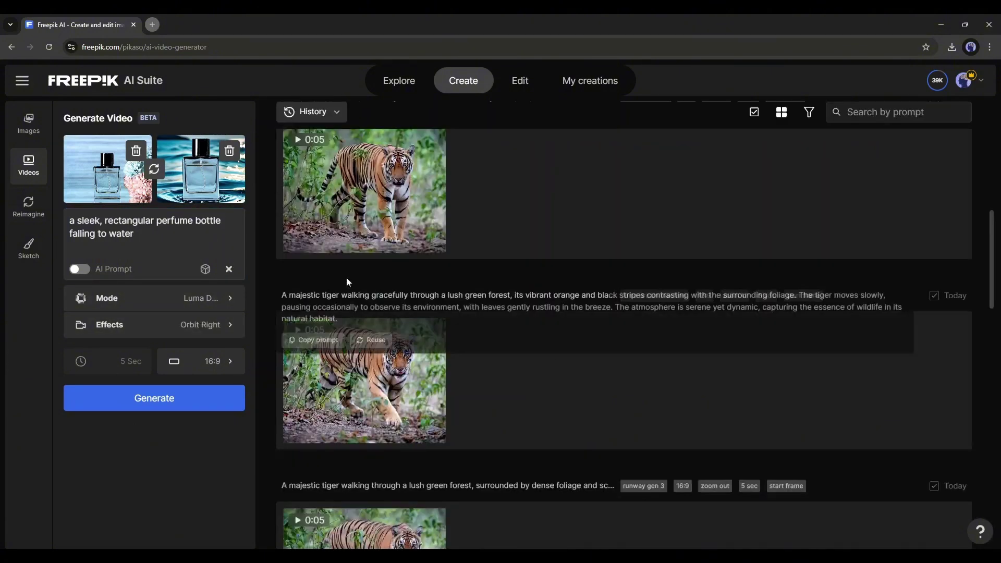
click(174, 400)
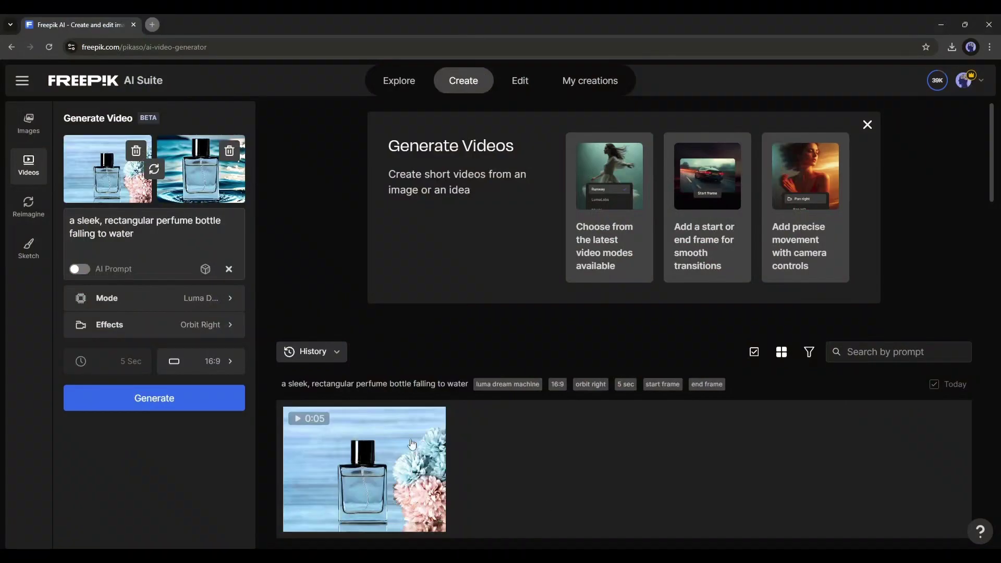
click(382, 454)
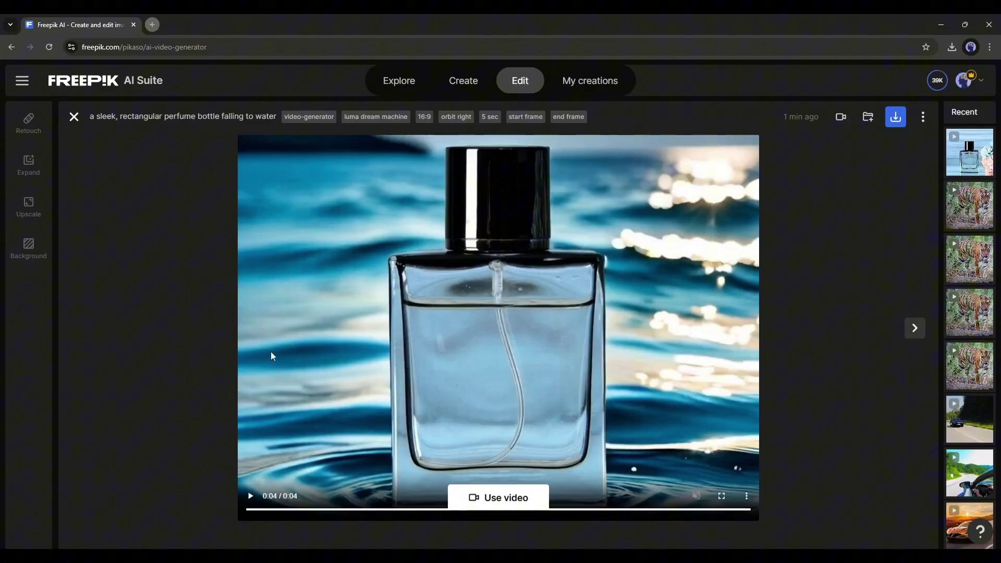
Switch the camera effect to Zoom Out, generate the clip, and play it
key(Escape)
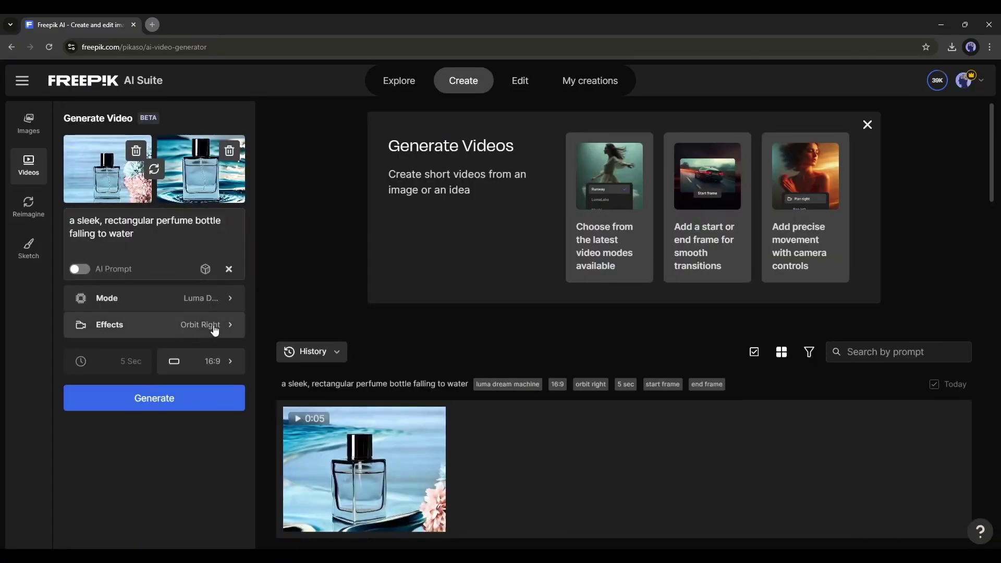
click(219, 325)
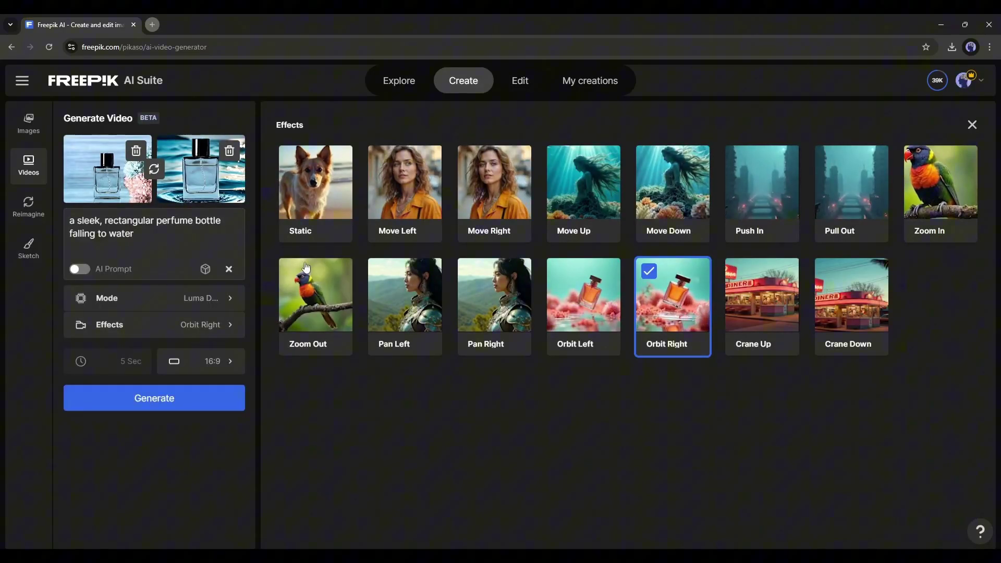
click(315, 303)
click(154, 398)
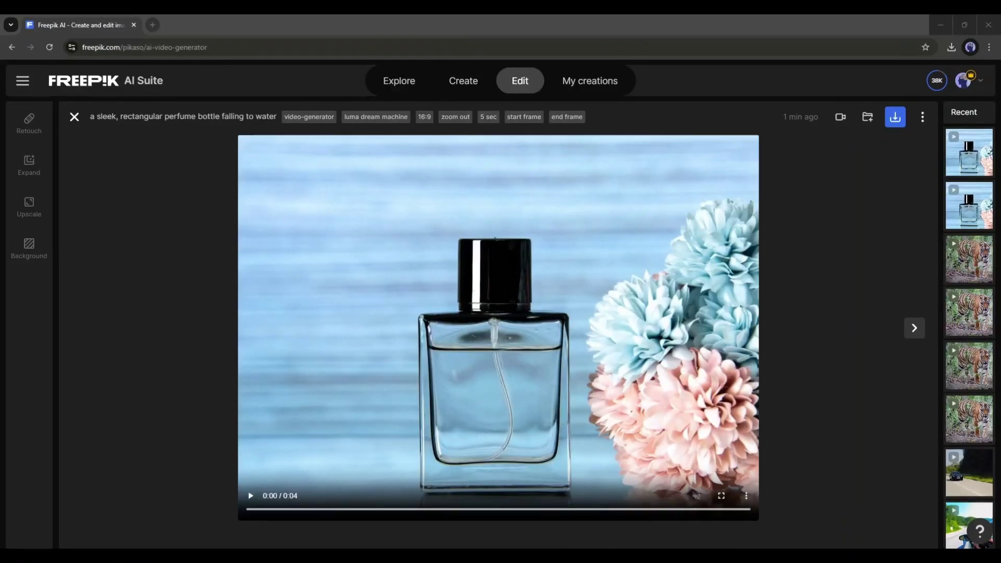
click(239, 422)
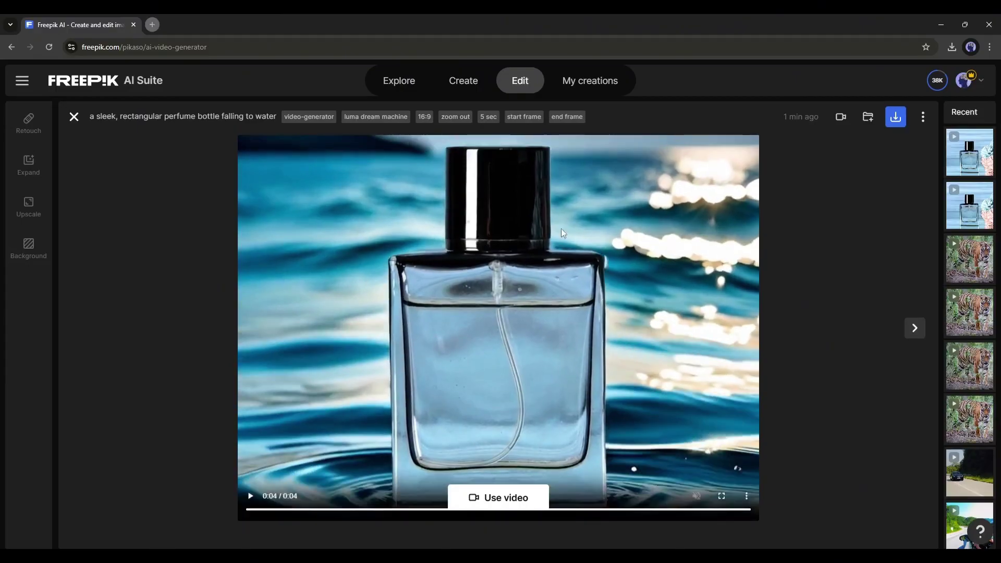
Reuse the video's prompt and frames, view the newest clip, and download the Zoom Out video
click(512, 499)
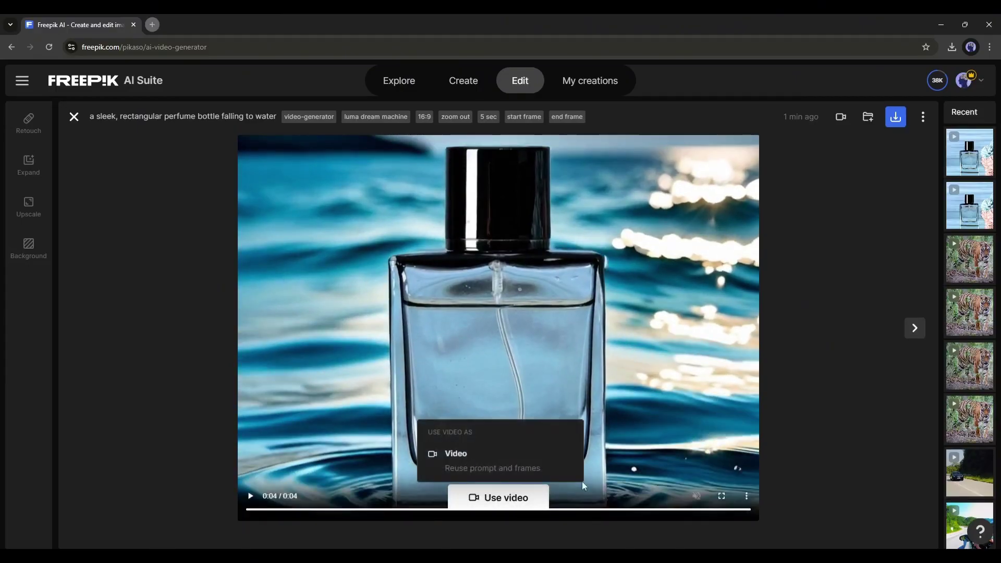
click(500, 467)
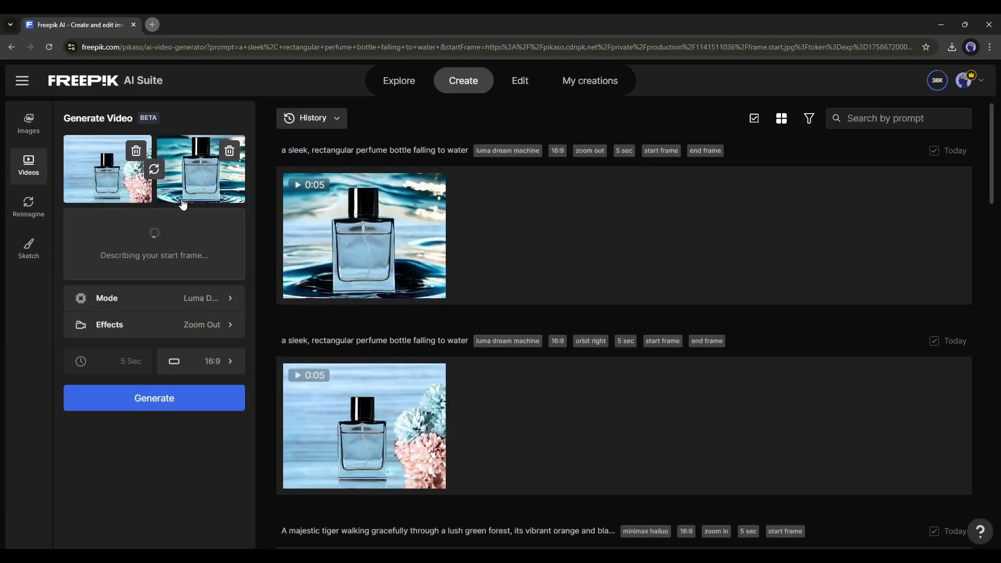
click(334, 260)
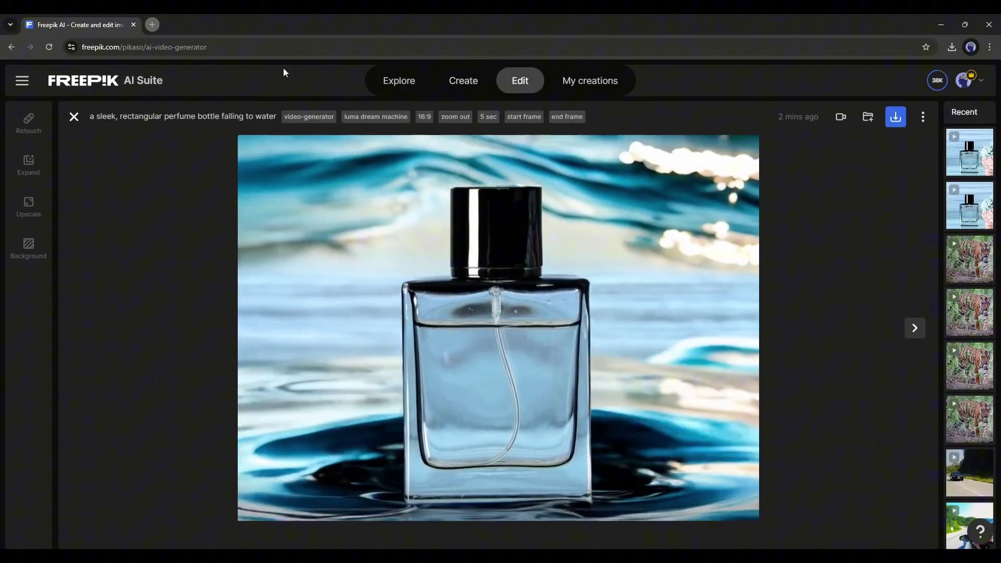
key(Escape)
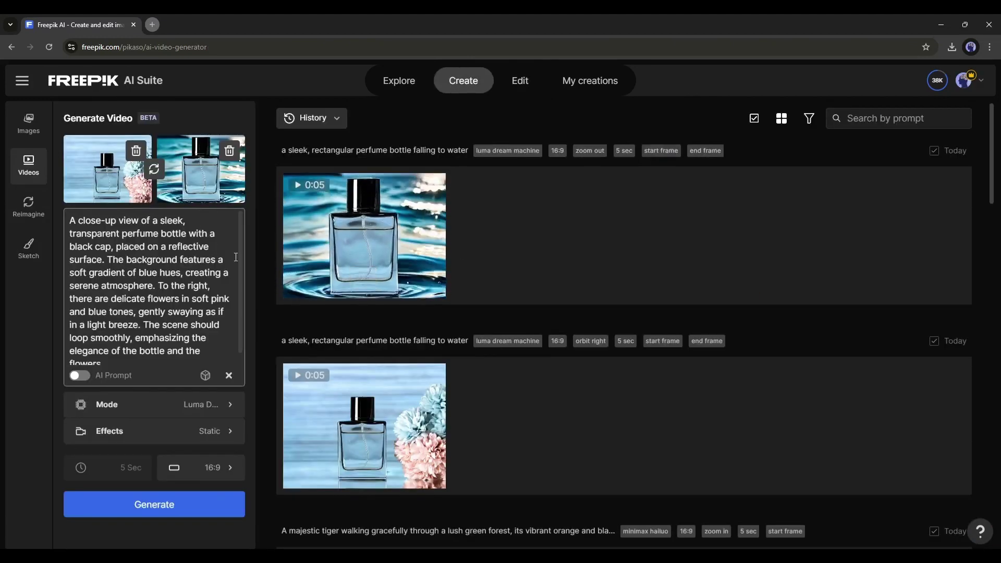
mouse_move(430, 242)
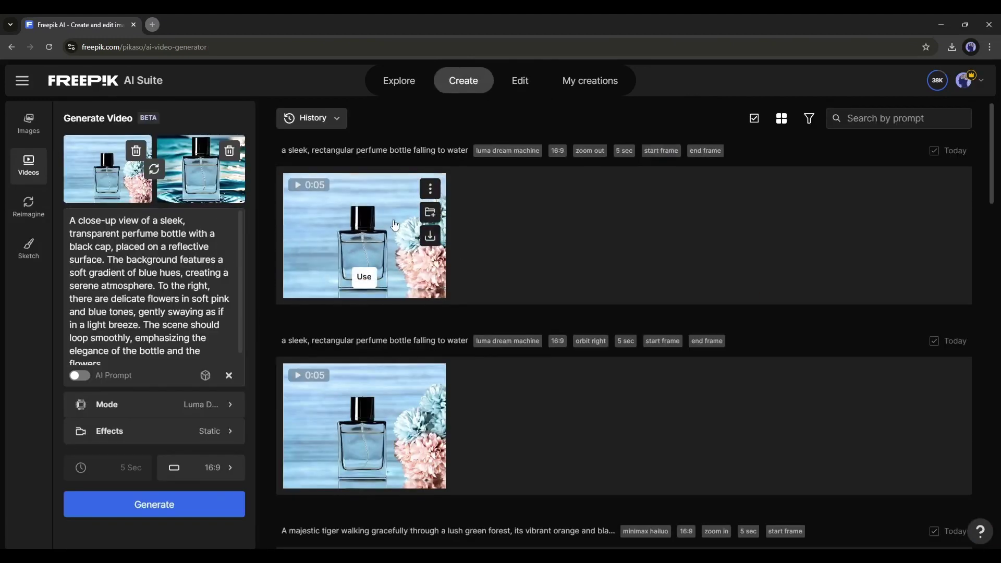
click(430, 238)
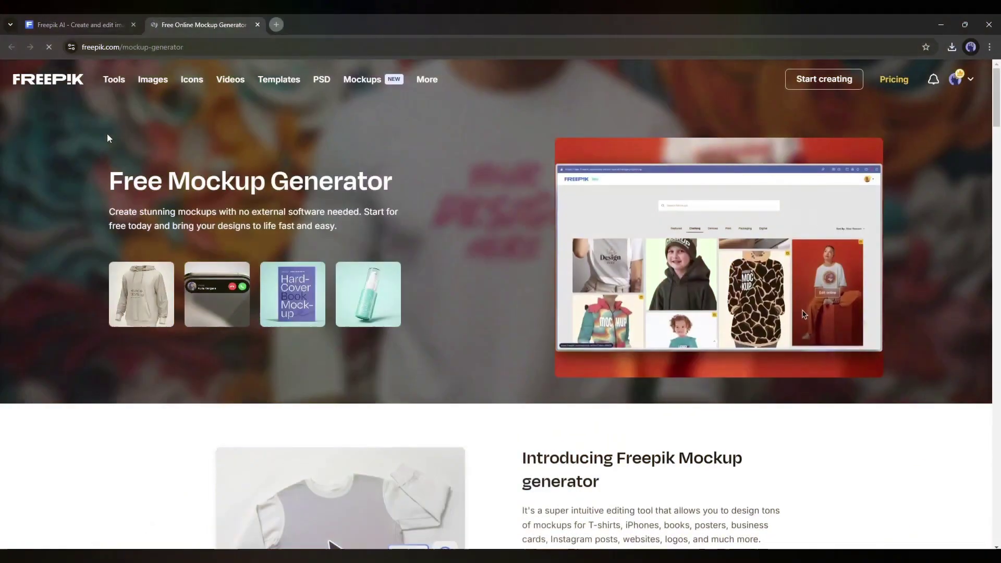
Go back to the Freepik AI tab, open Home, and scroll through Collections and Get inspired
scroll(331, 232, down, 15)
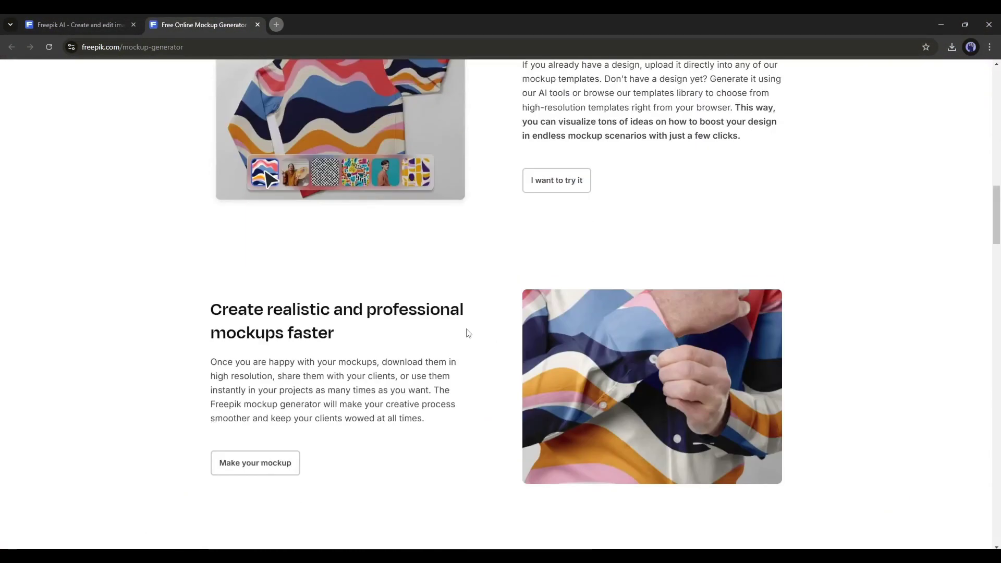
scroll(468, 333, down, 10)
click(78, 25)
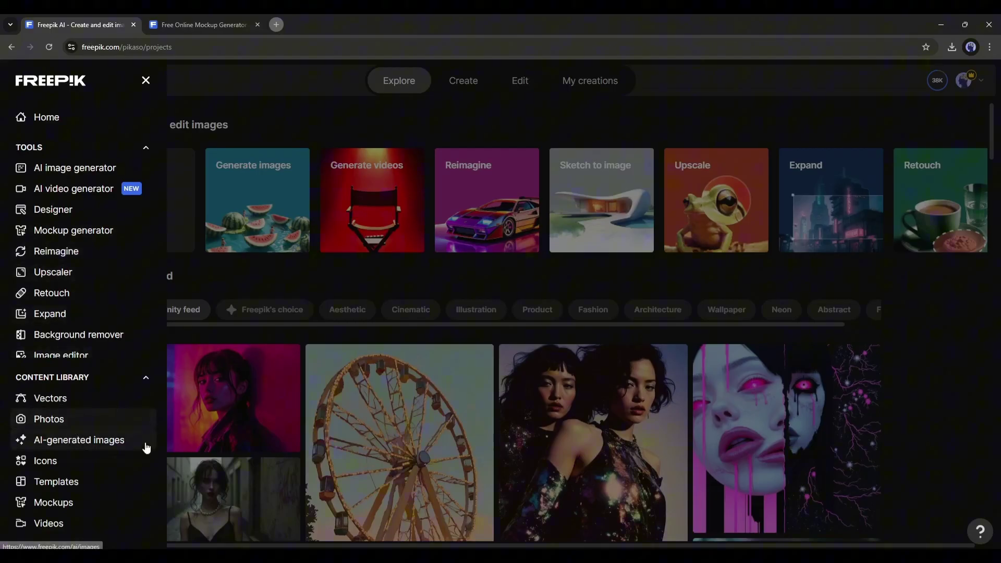
click(47, 129)
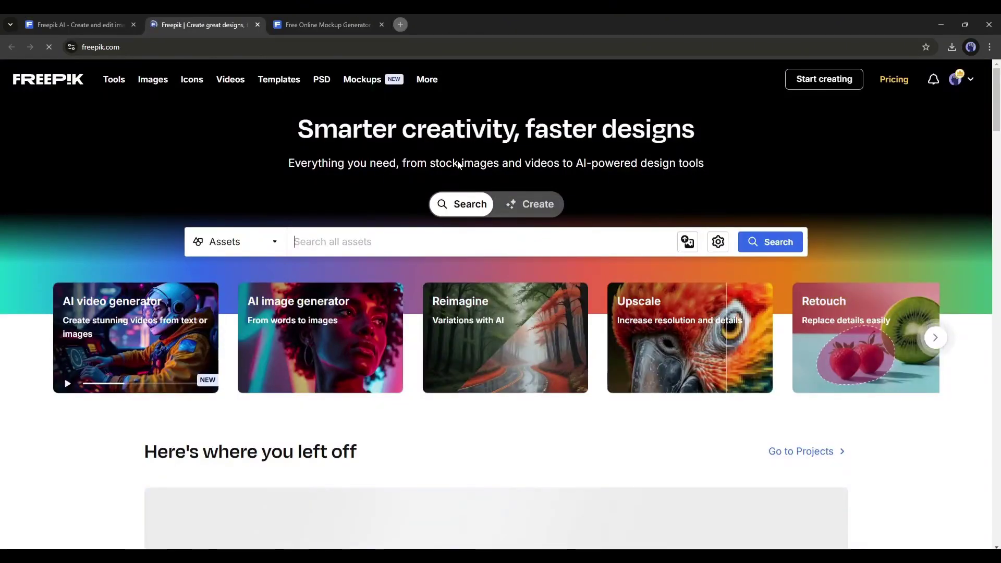
scroll(778, 298, down, 10)
scroll(781, 302, down, 3)
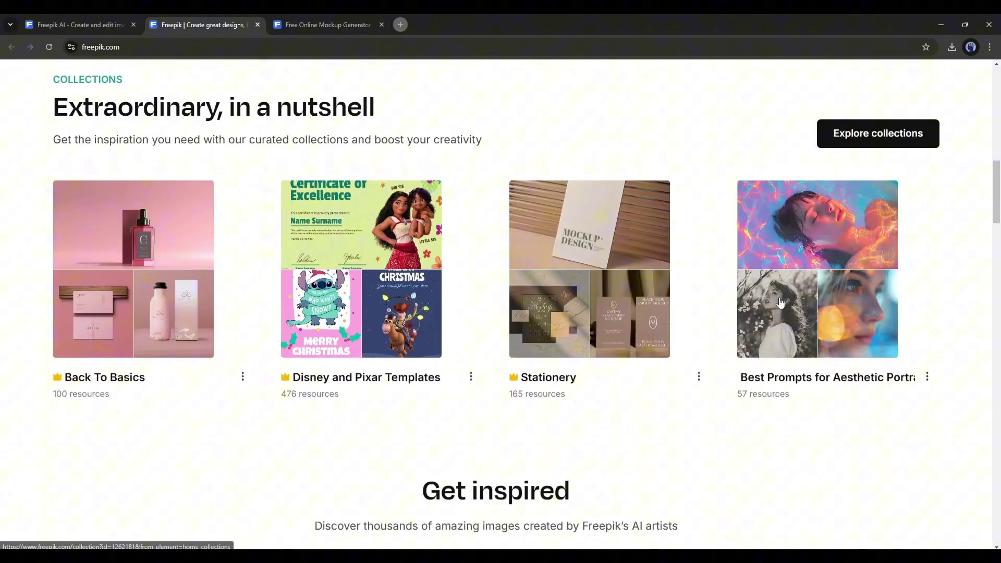
scroll(781, 302, down, 20)
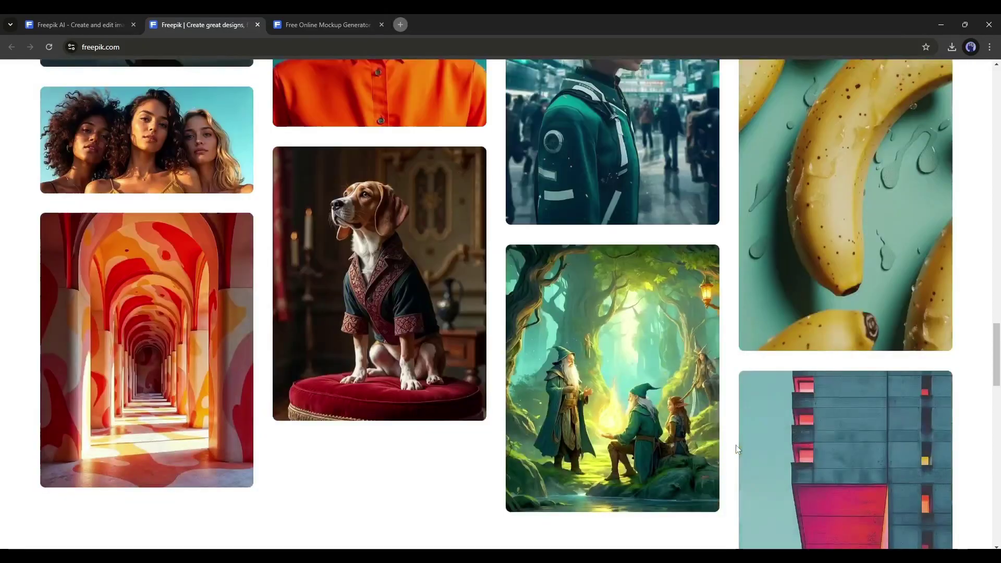